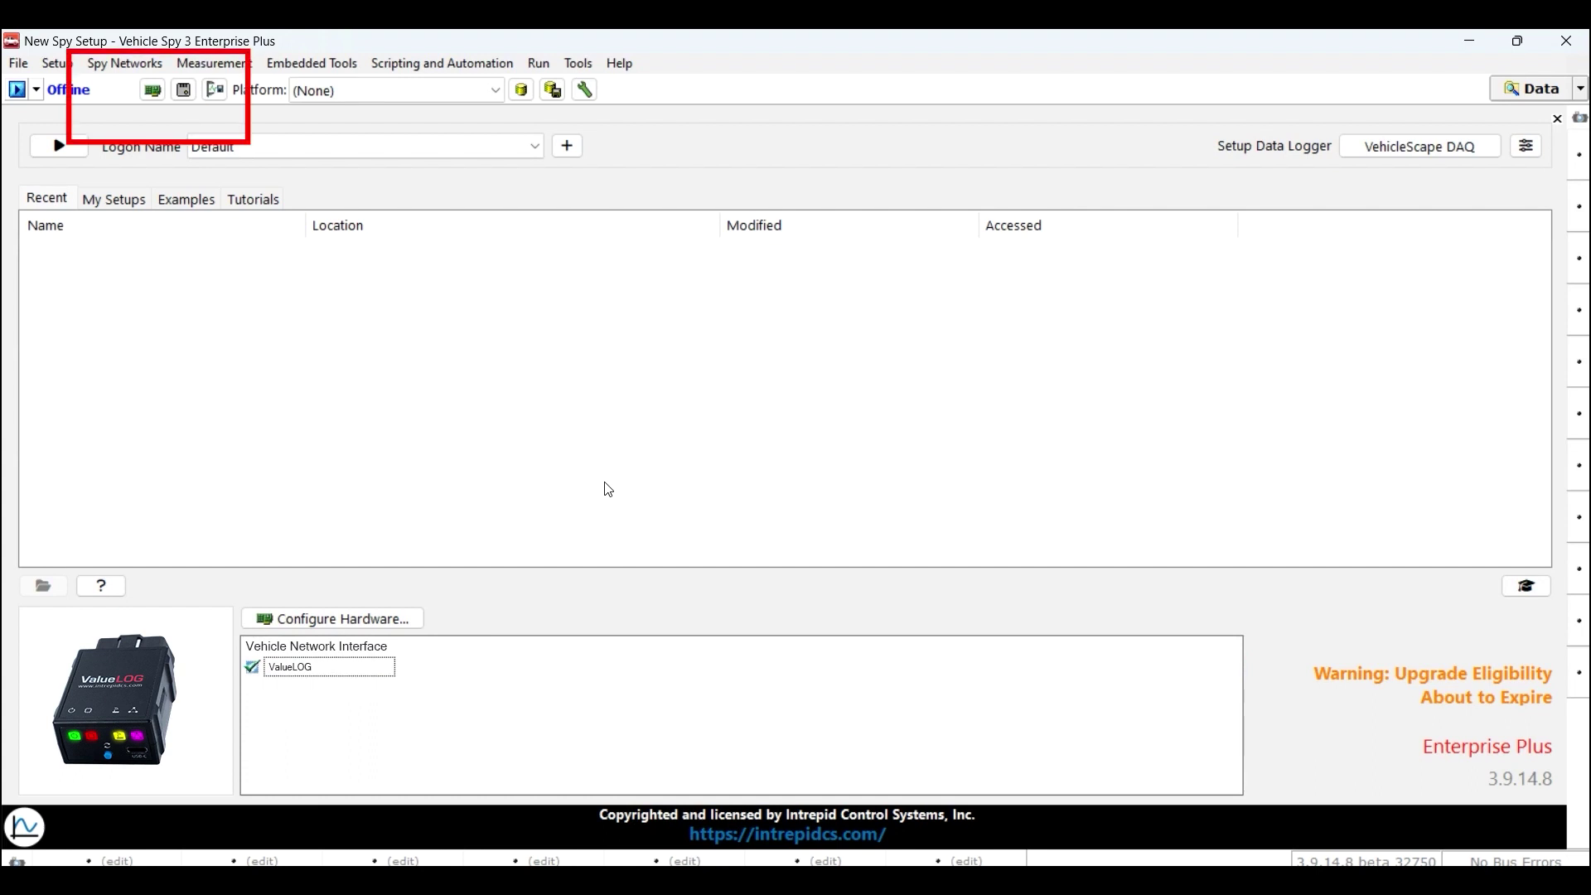
- Select ValueLOG as the vehicle network interface on the new setup's start page
click(154, 98)
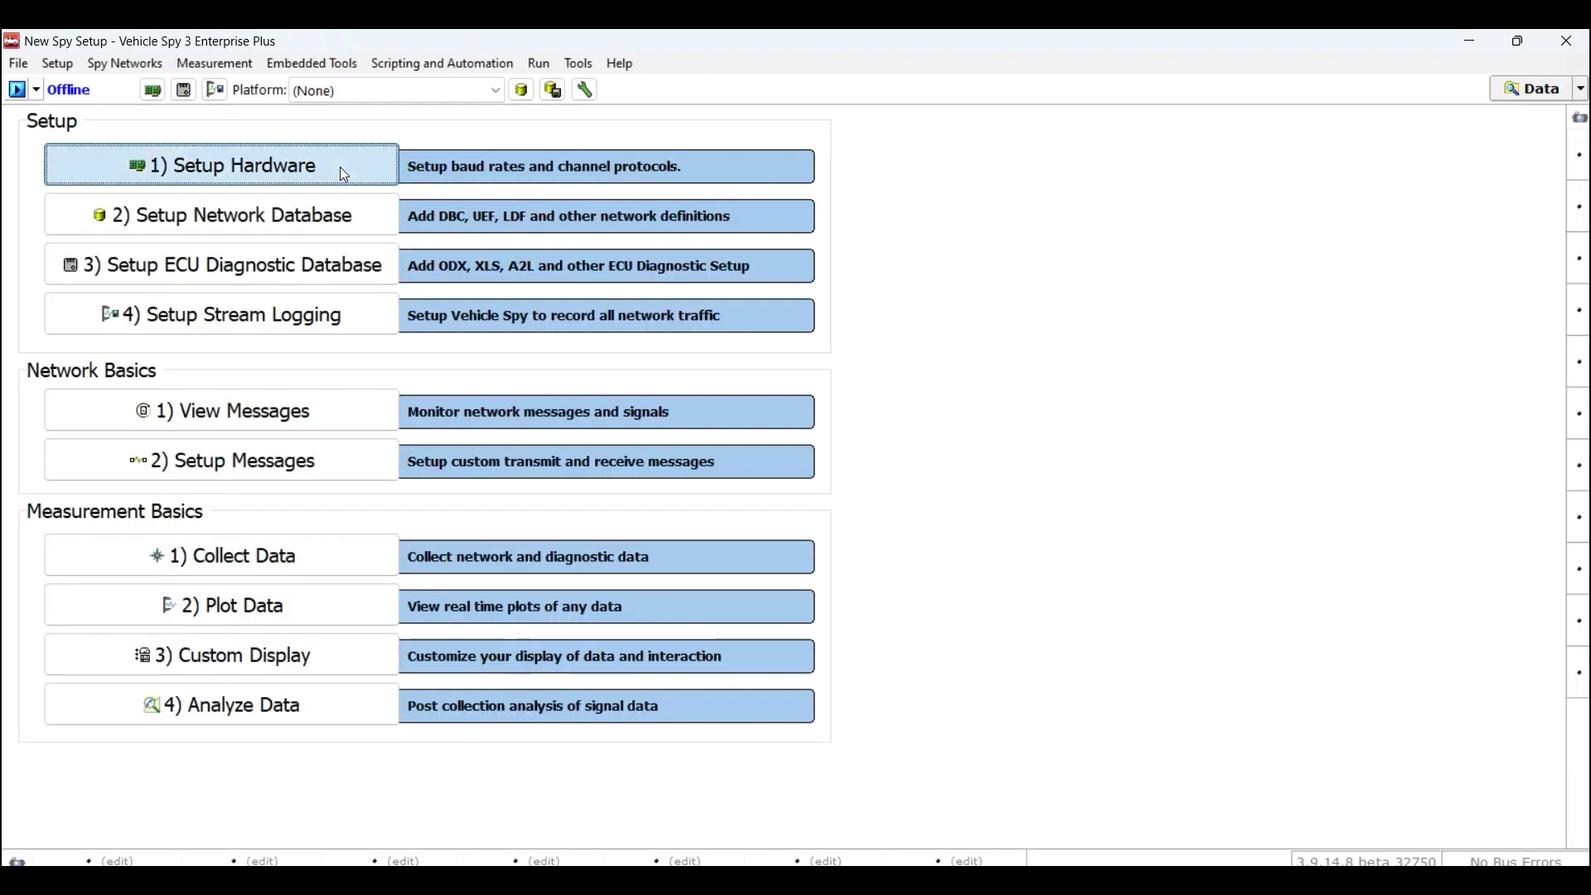
- Connect to ValueLOG in neoVI Explorer and review the Selectable Networks 1/2 and LIN 01 settings
click(340, 167)
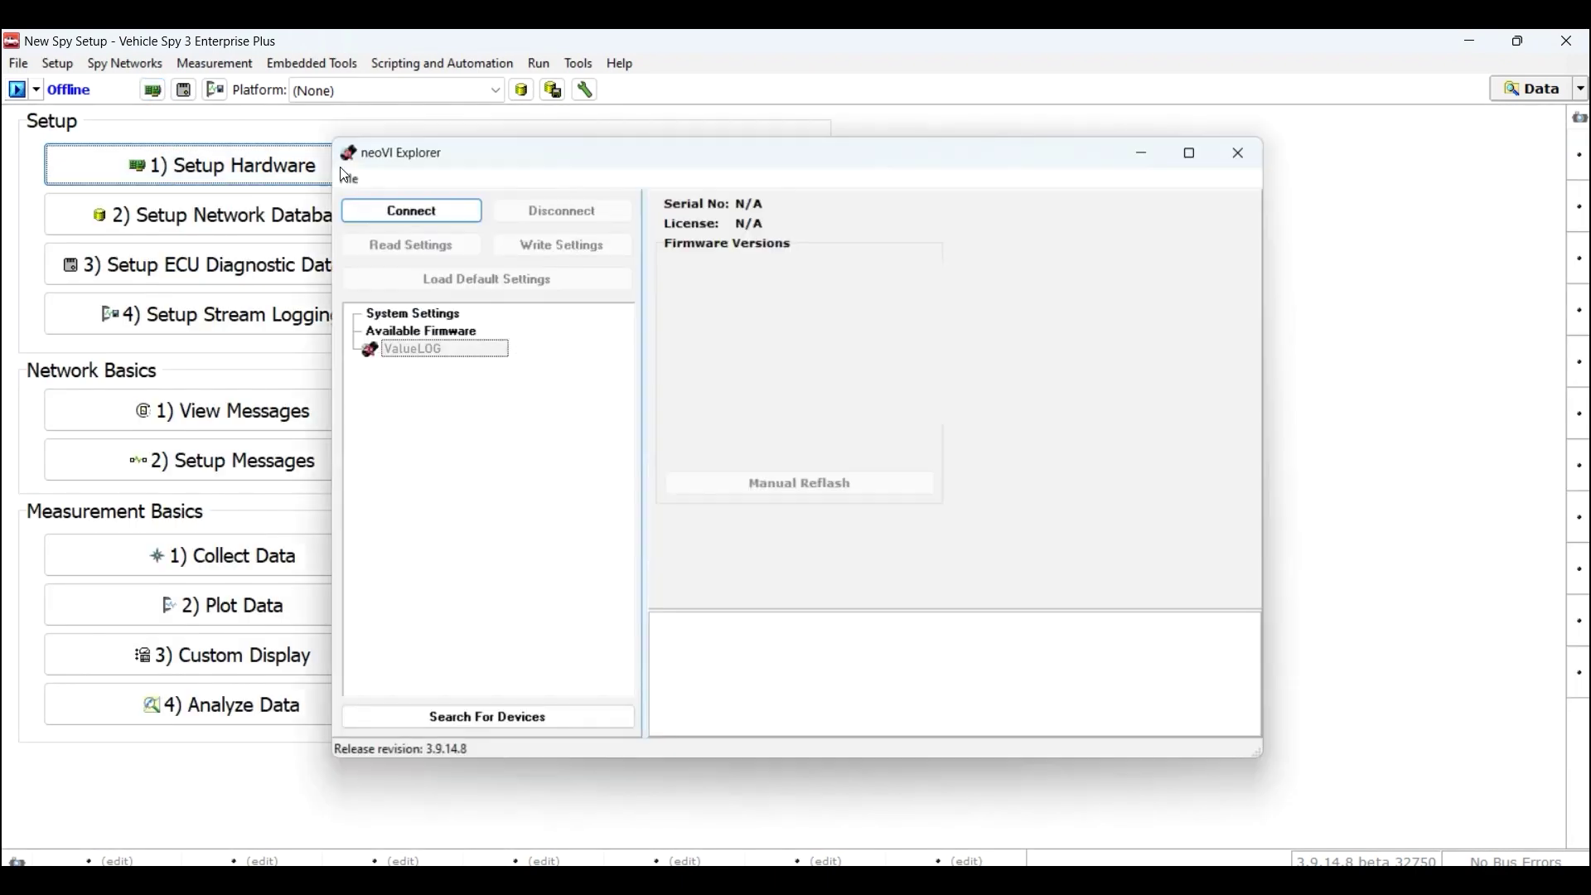
click(462, 219)
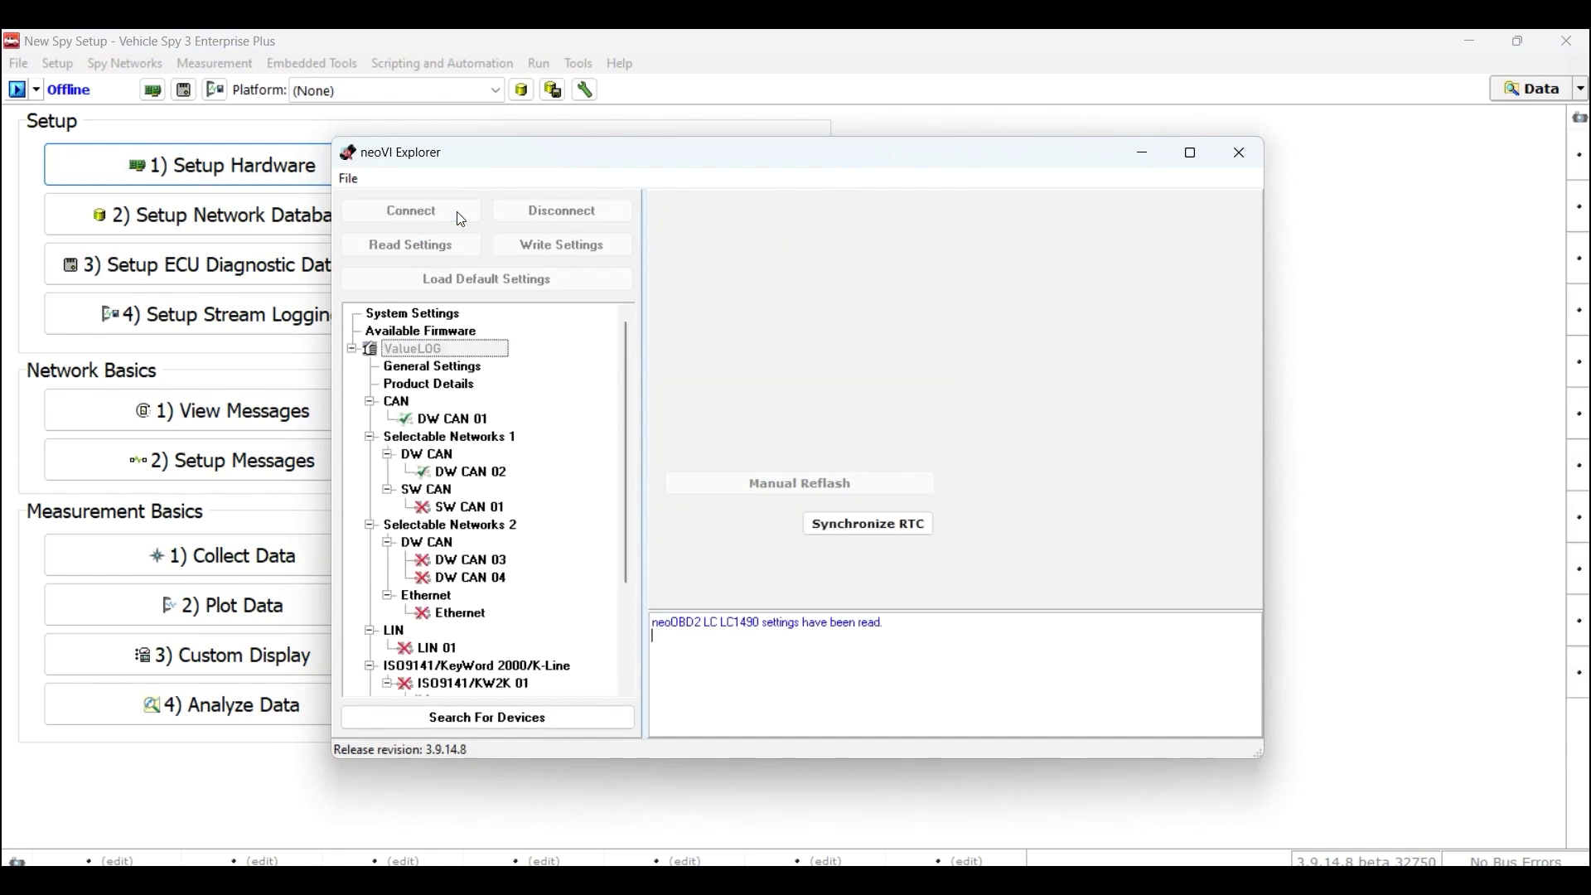
click(475, 440)
click(476, 528)
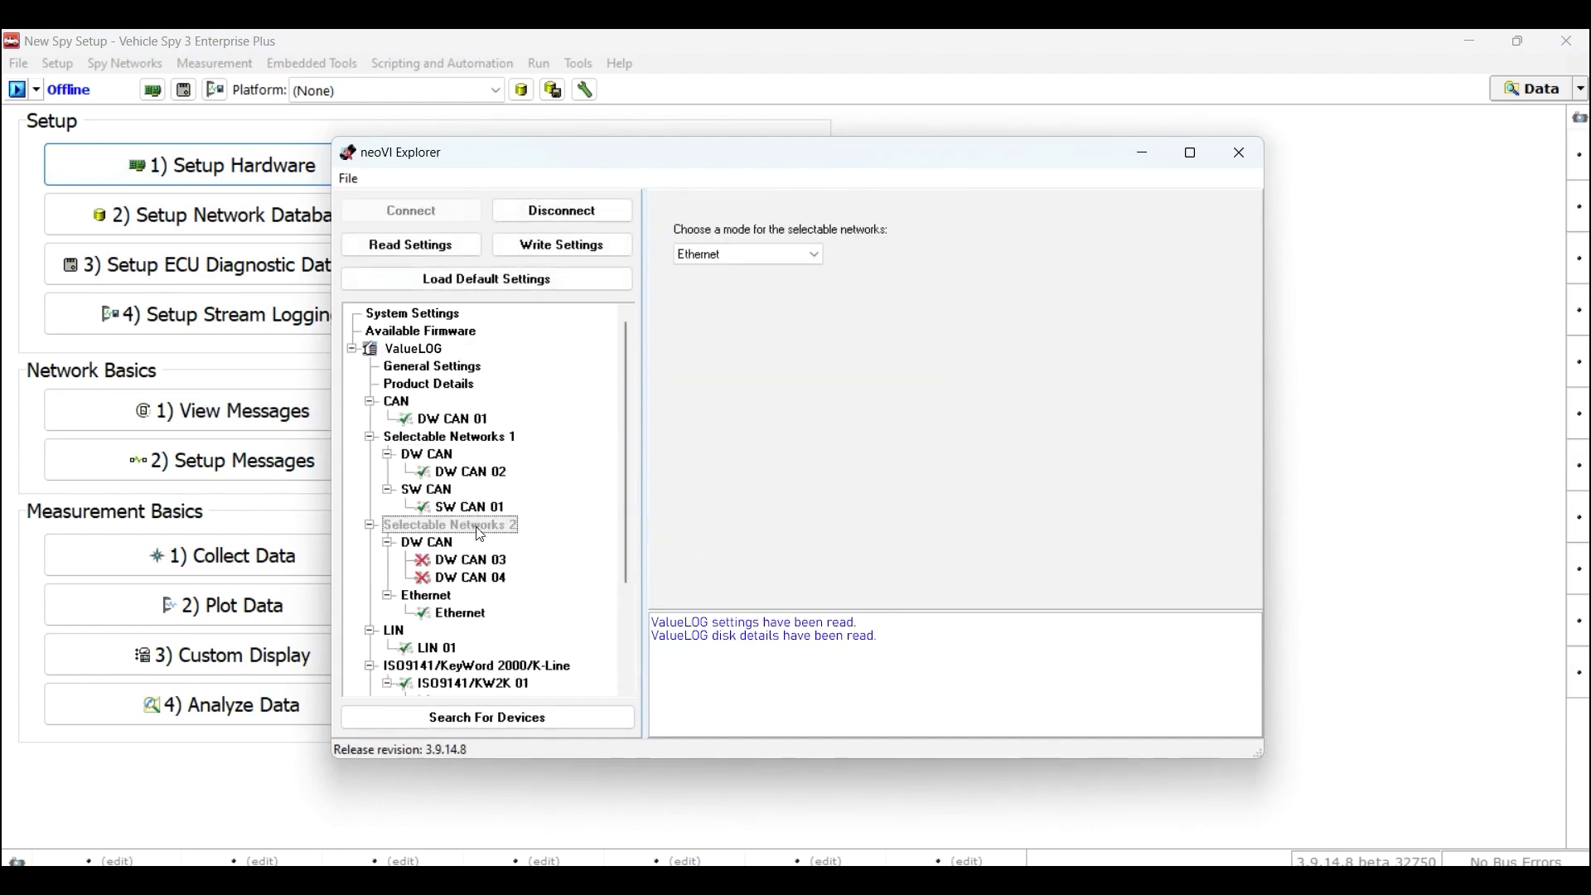
click(458, 651)
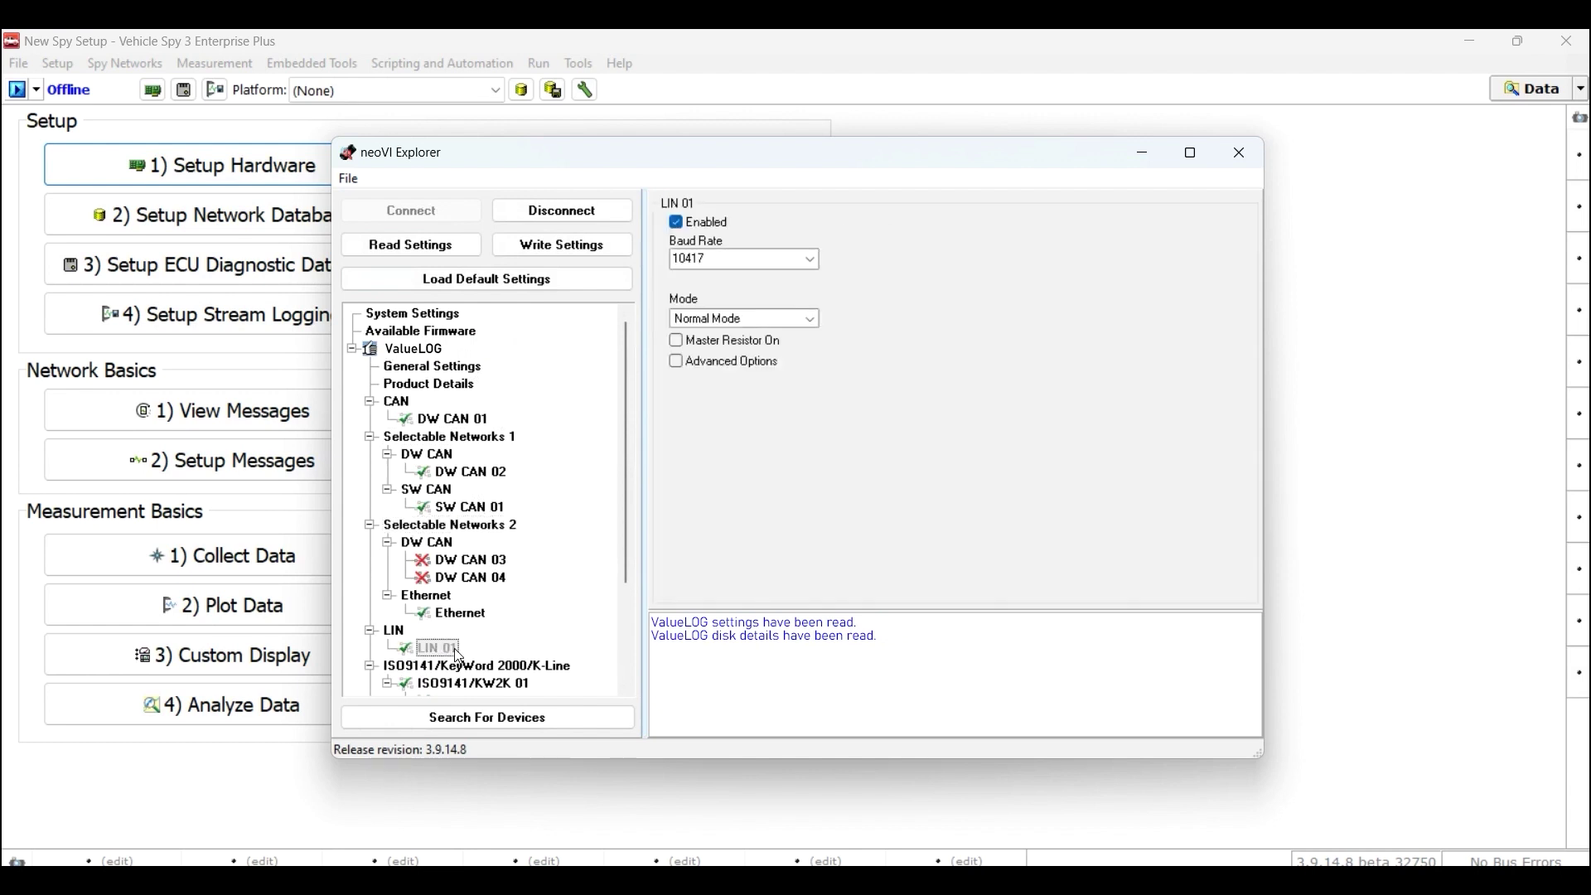
click(500, 363)
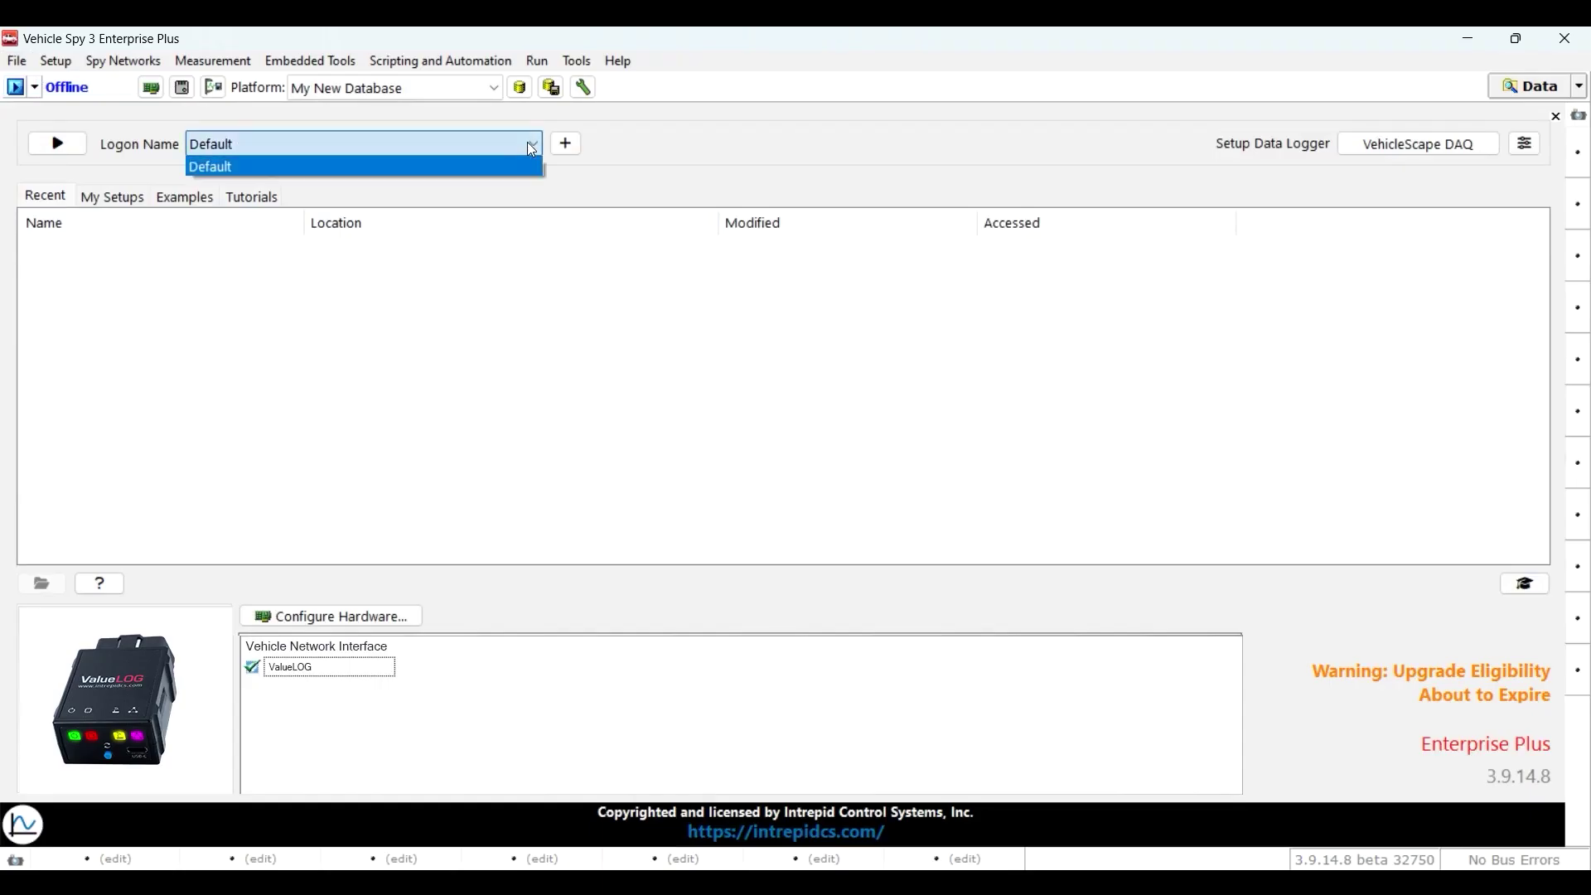
- Check the logon names, then open VehicleScape DAQ from the Measurement menu
click(528, 164)
click(207, 63)
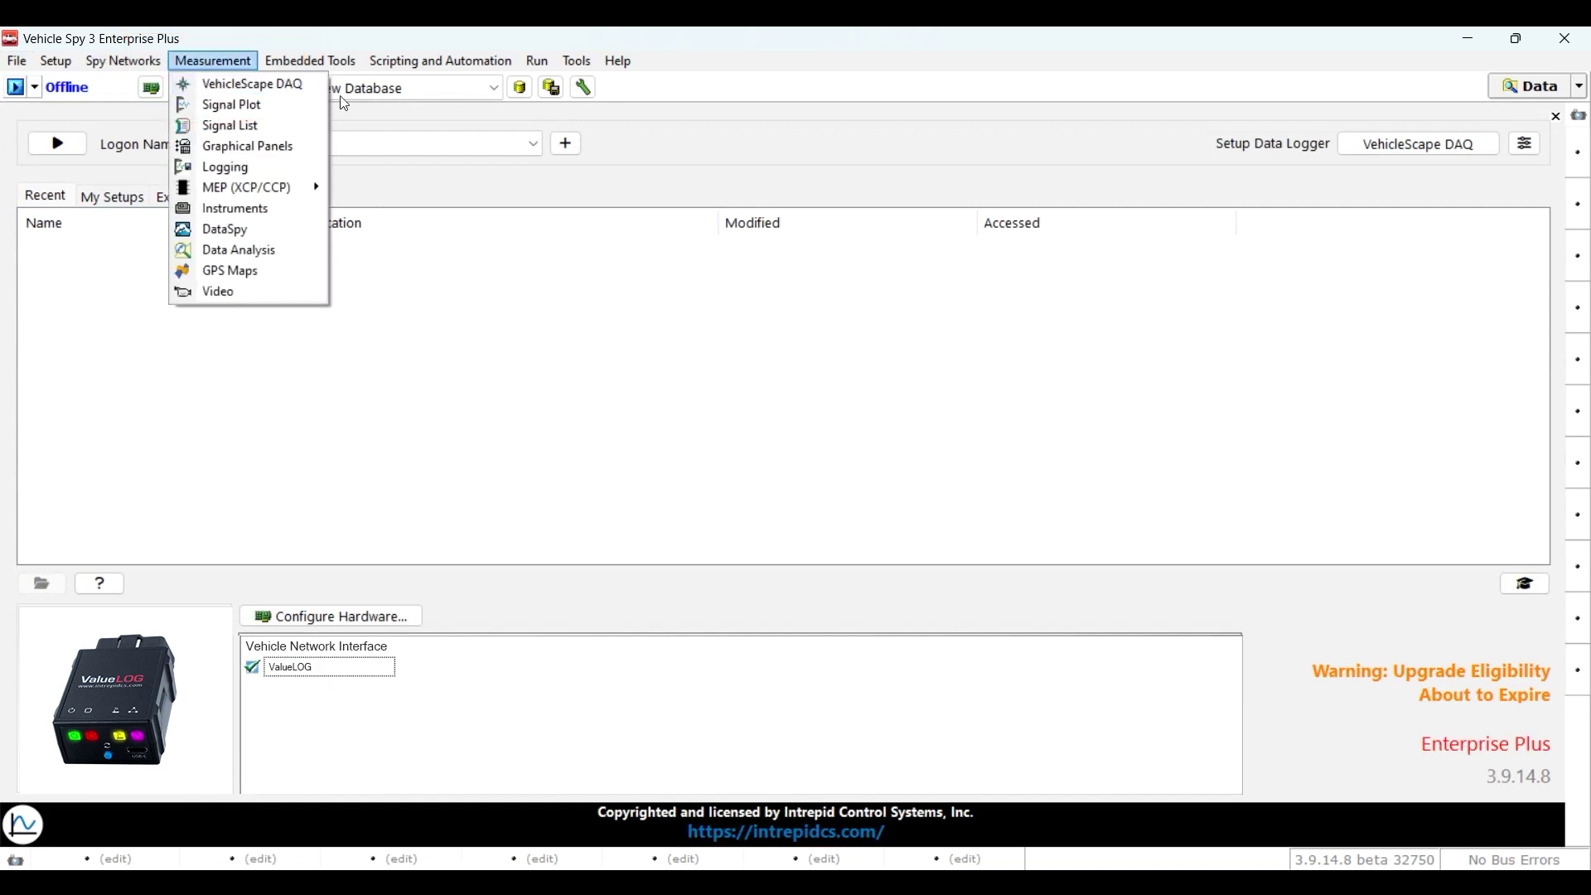
click(762, 156)
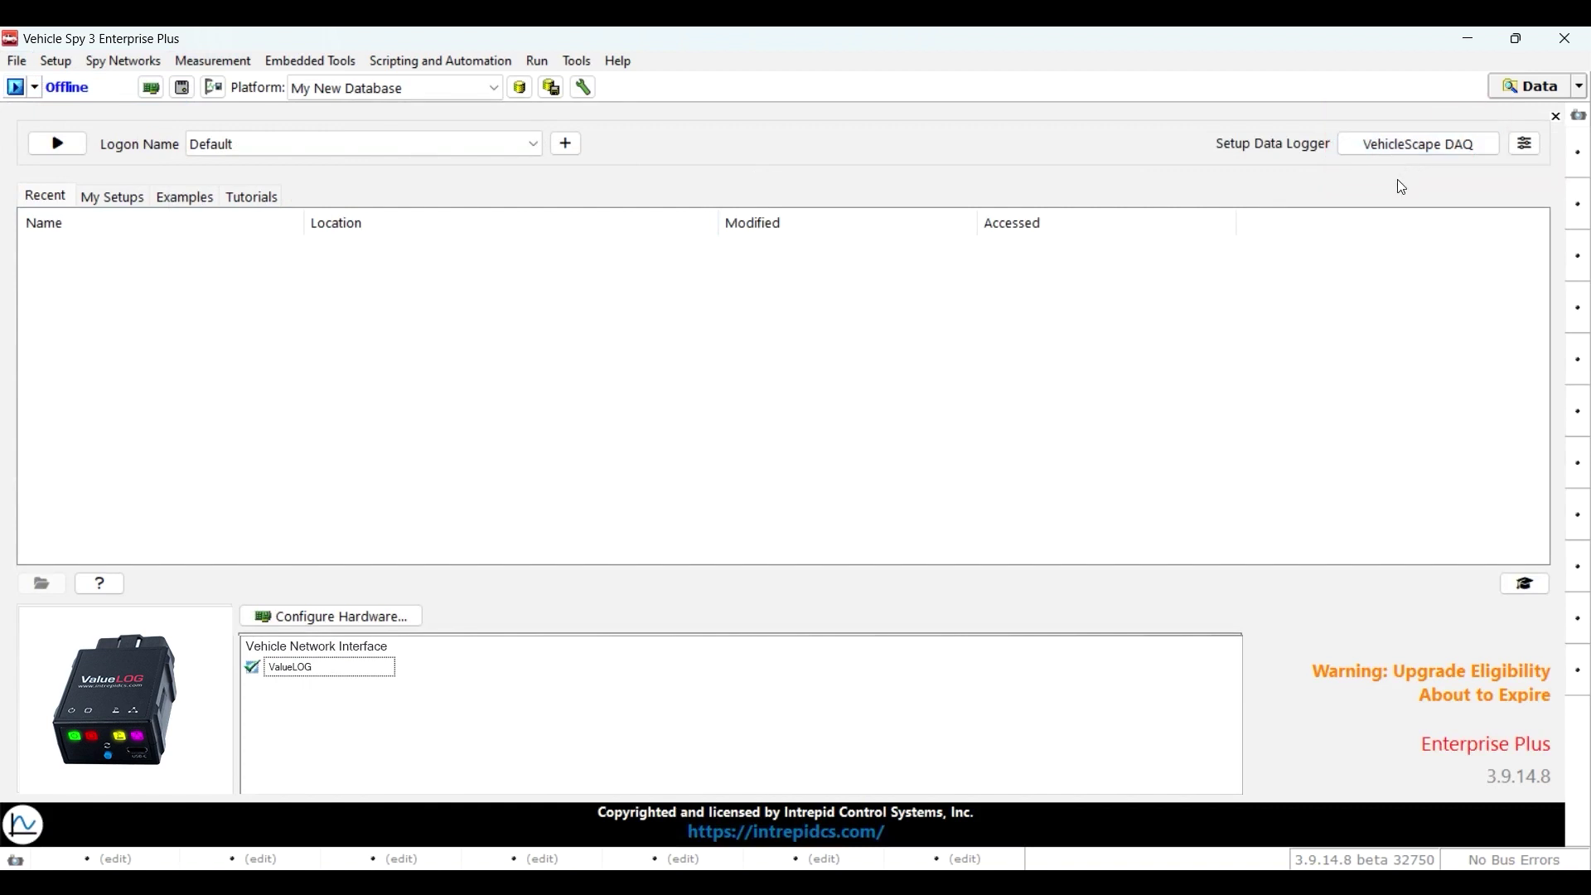
click(233, 66)
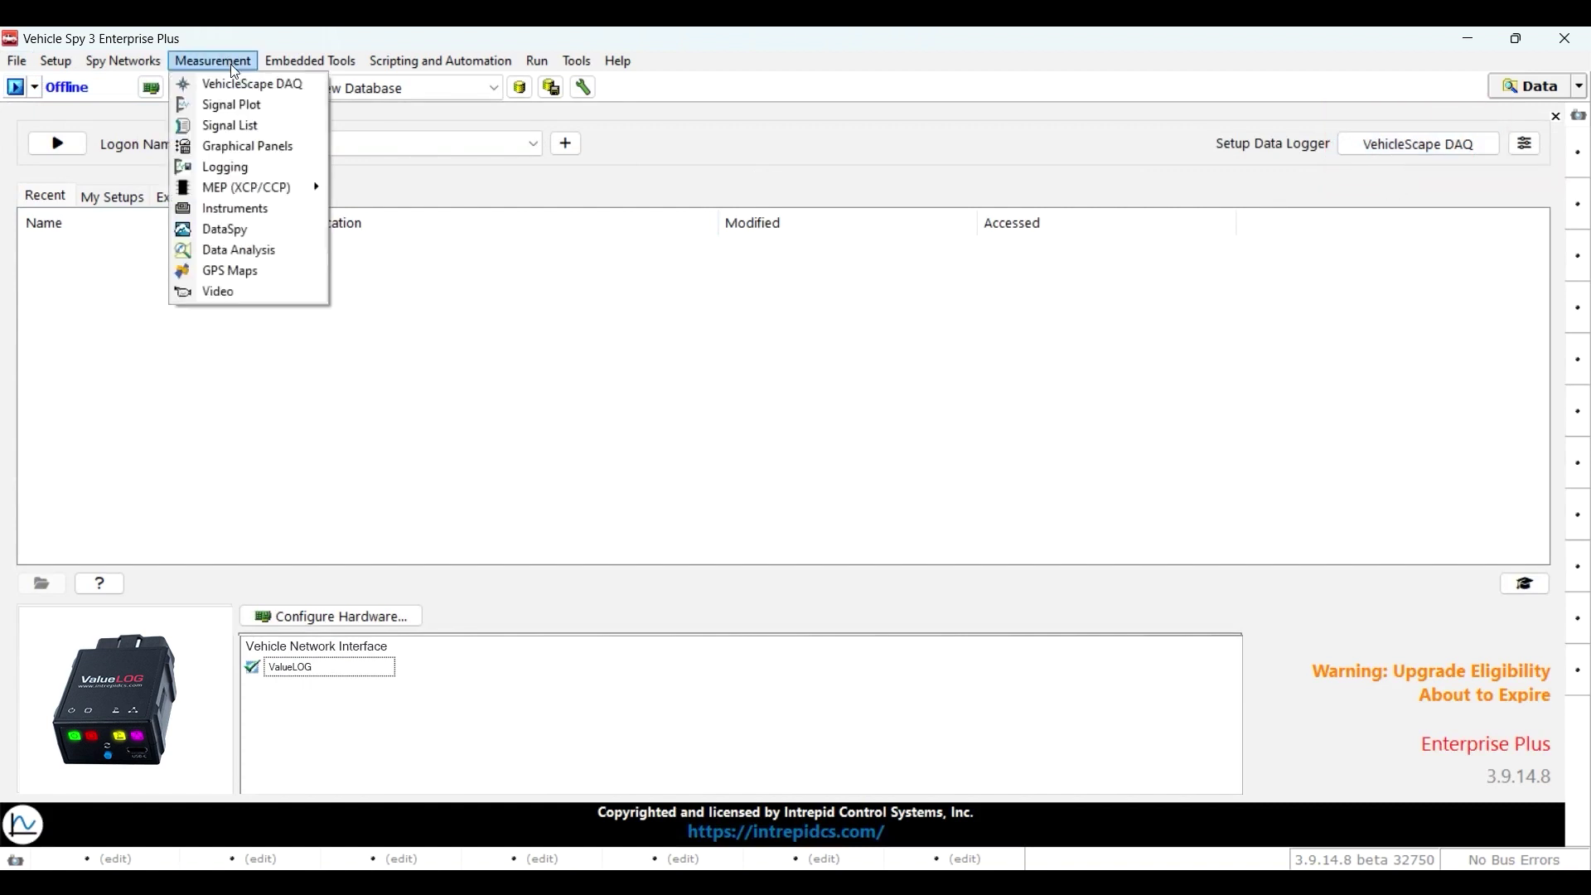
click(266, 85)
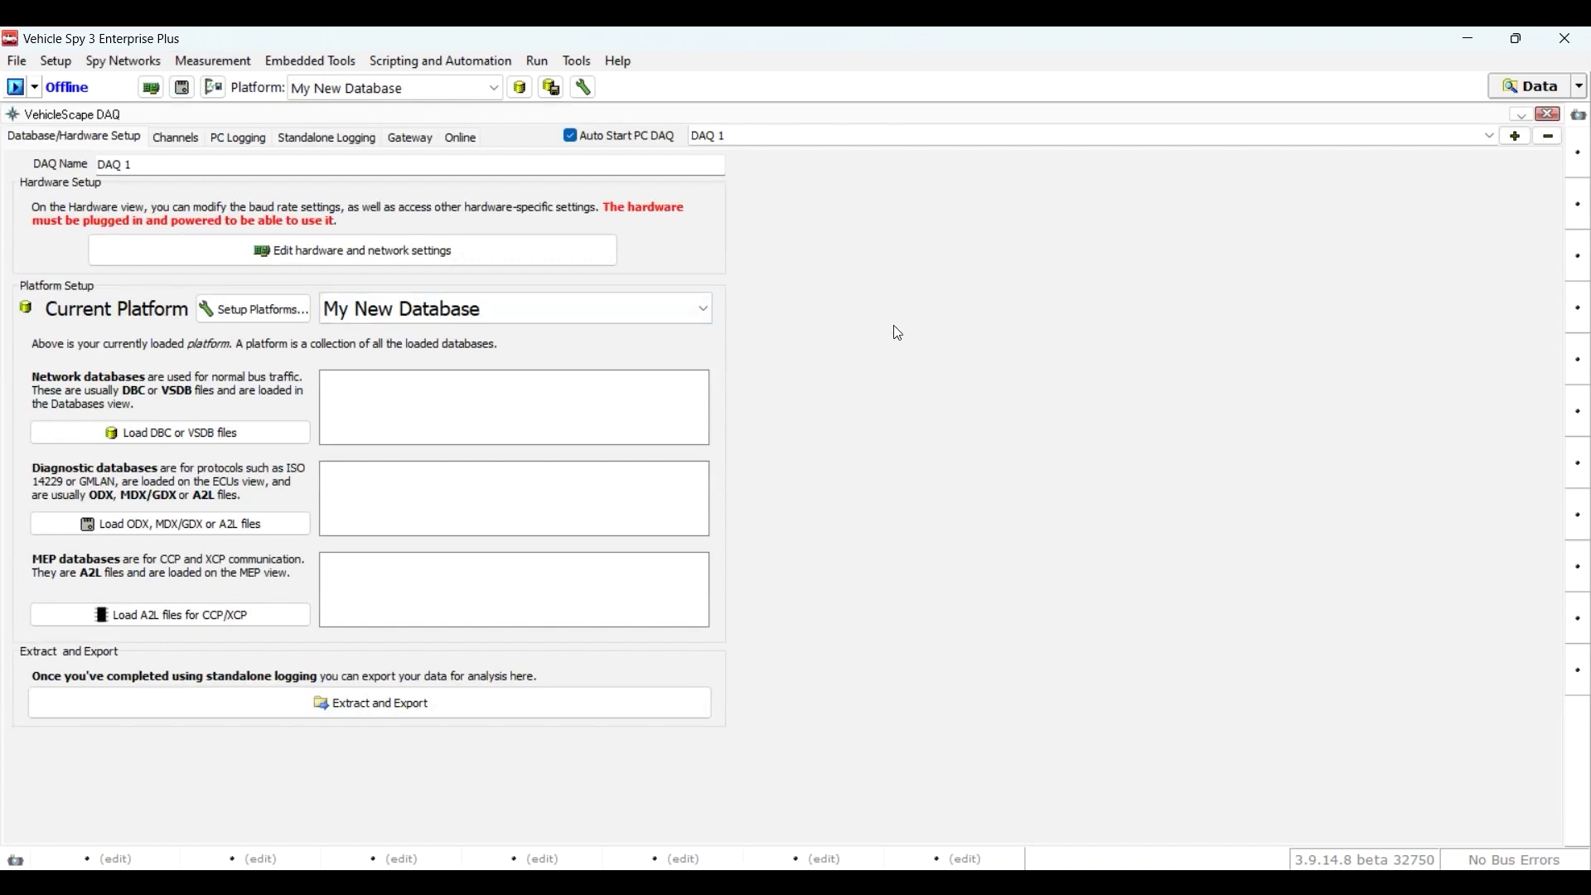
- Browse the Channels, PC Logging, Standalone Logging and Gateway tabs, then search channels for 'speed'
click(177, 141)
click(240, 139)
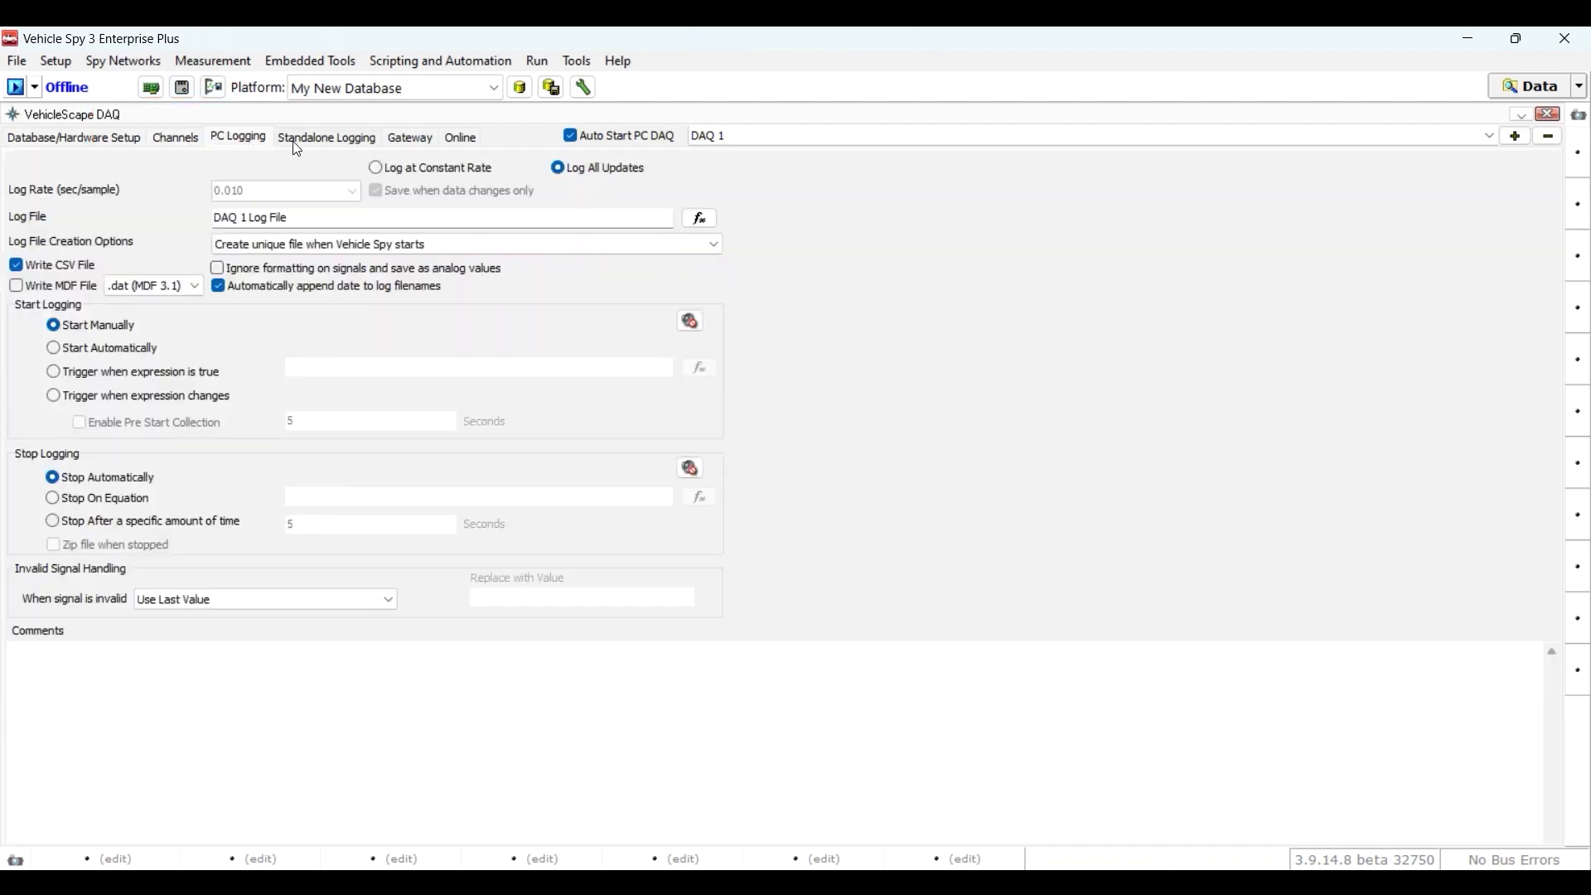
click(343, 153)
click(401, 146)
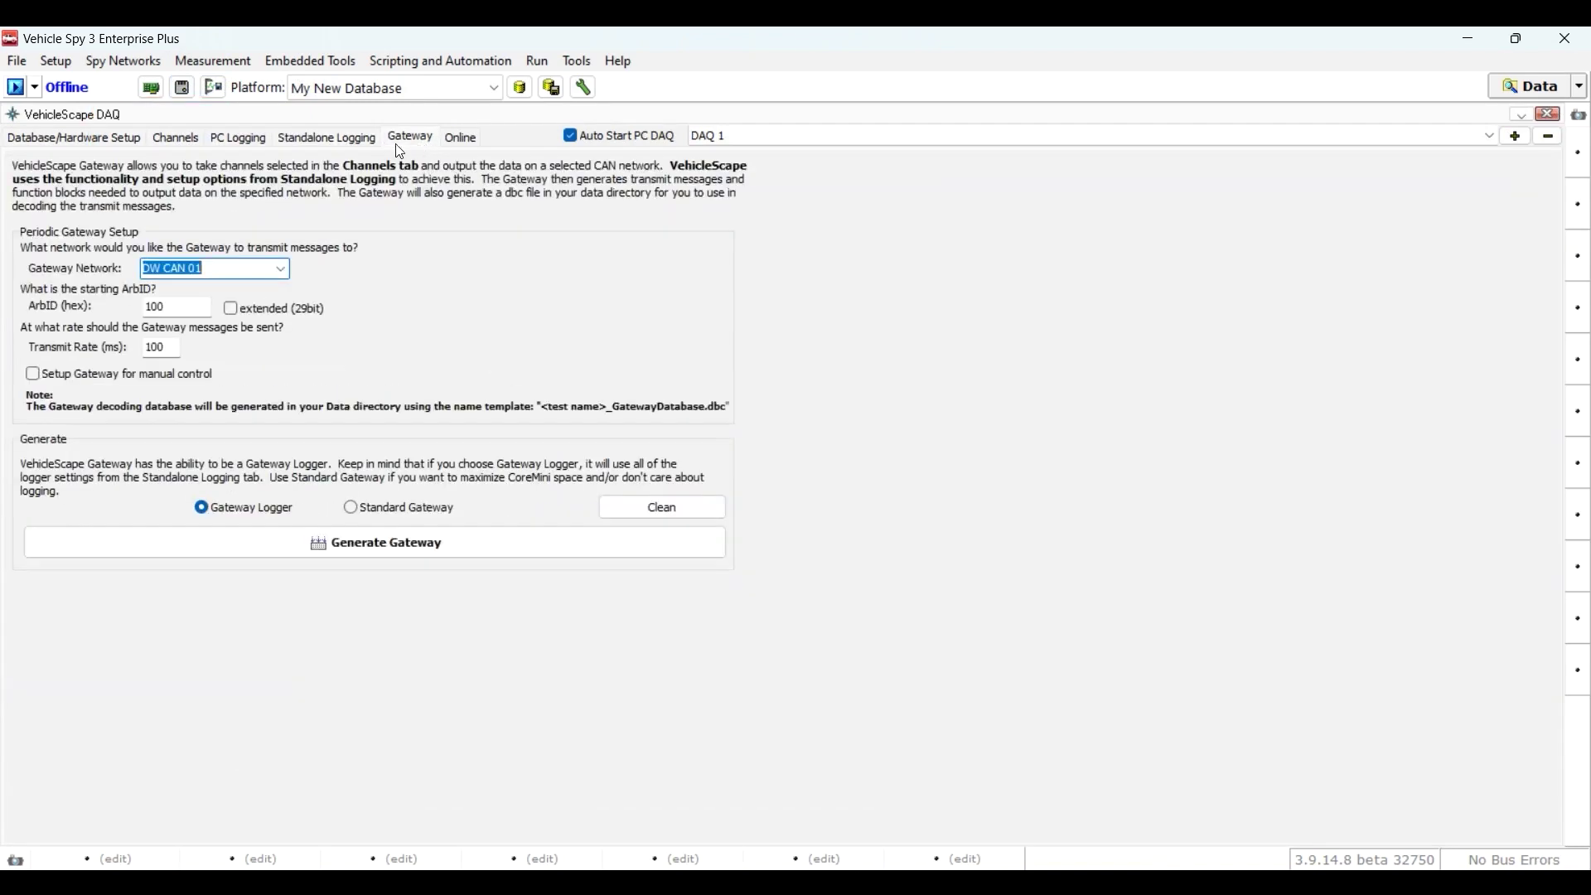
click(108, 139)
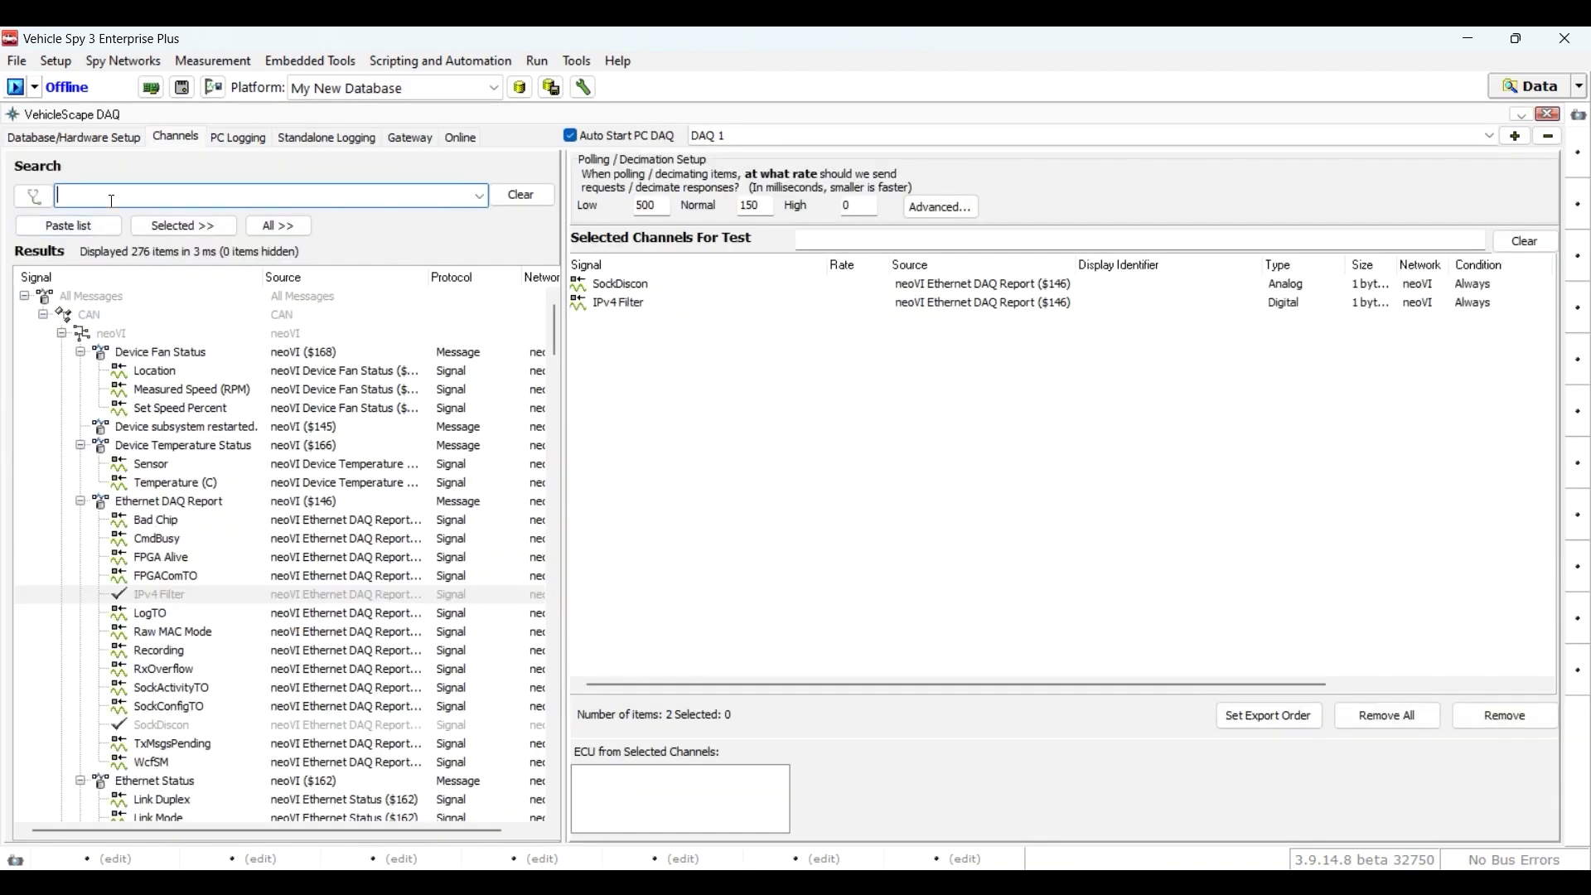
text(spee)
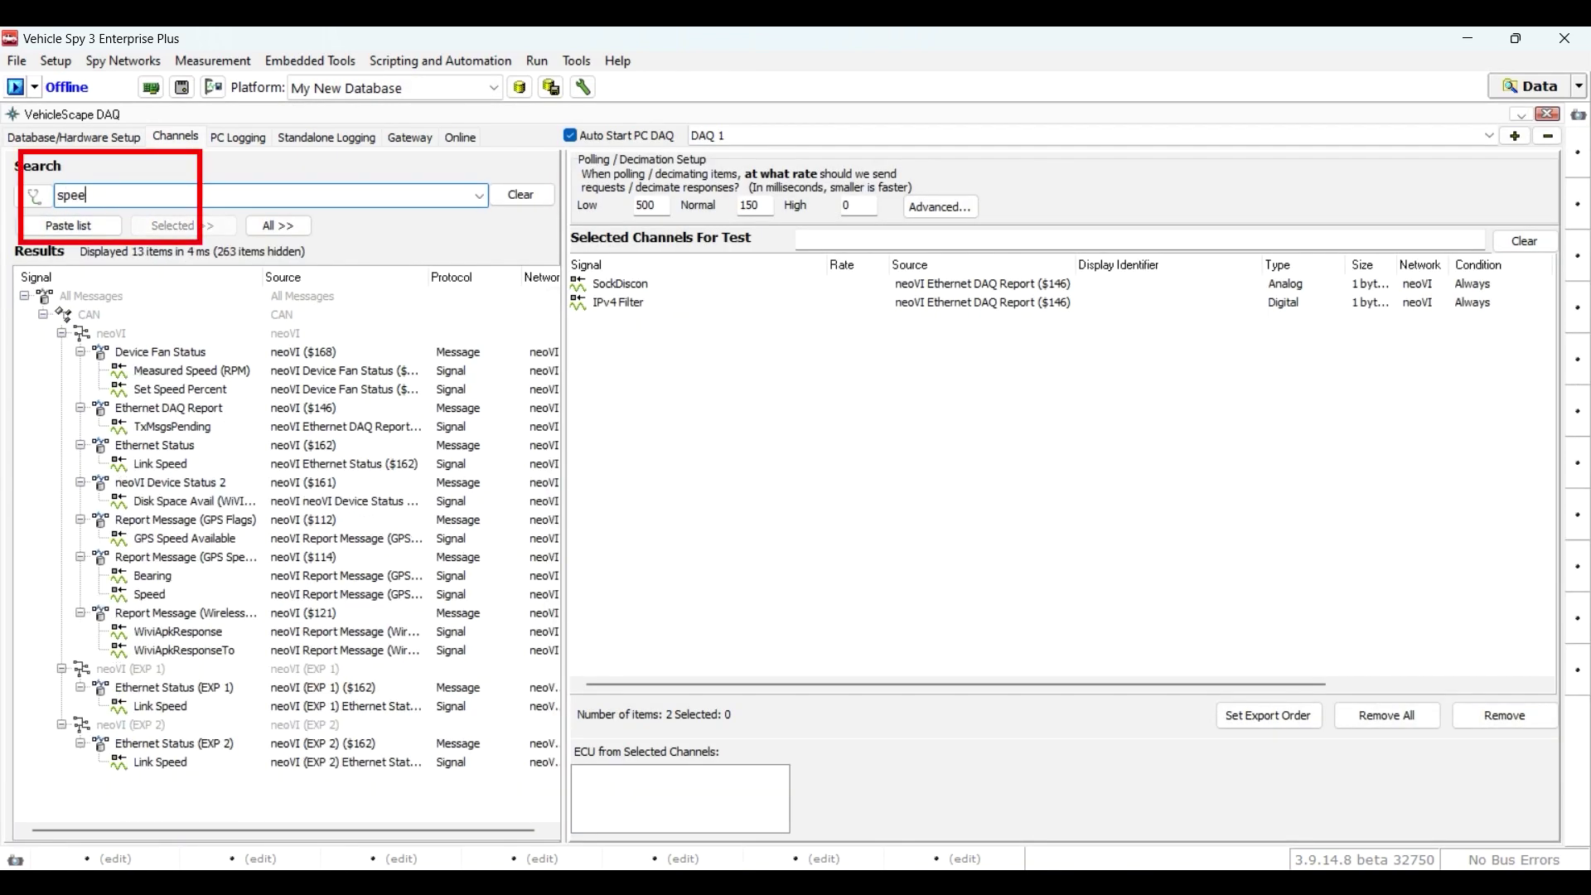
text(d)
- Add Speed to Selected Channels For Test, create DAQ 2, then return to DAQ 1's PC logging
drag(161, 522, 610, 325)
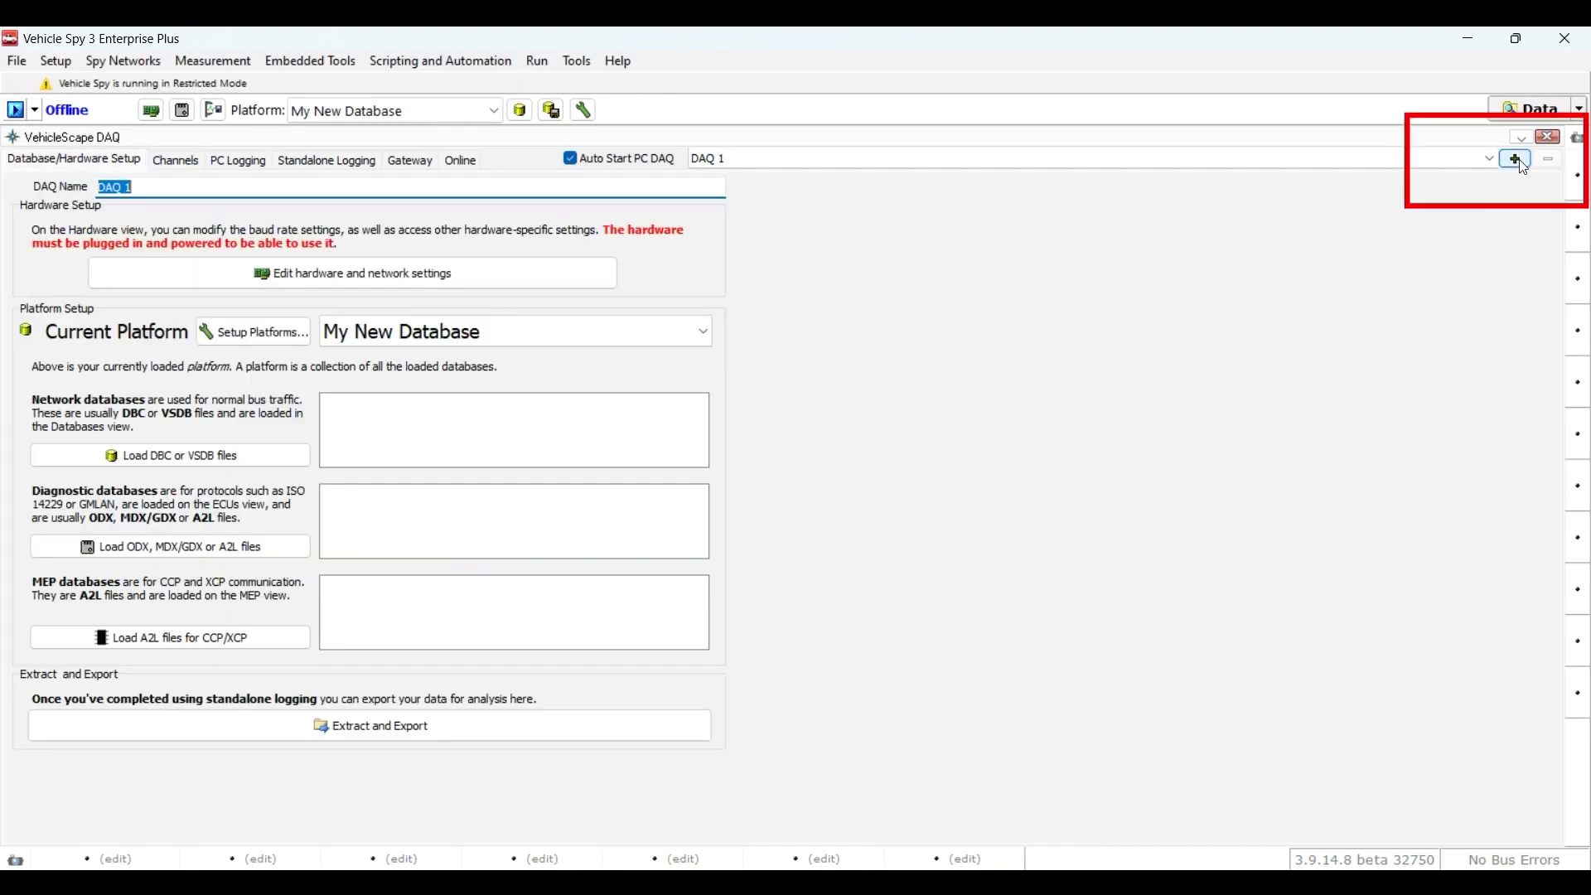
click(1519, 159)
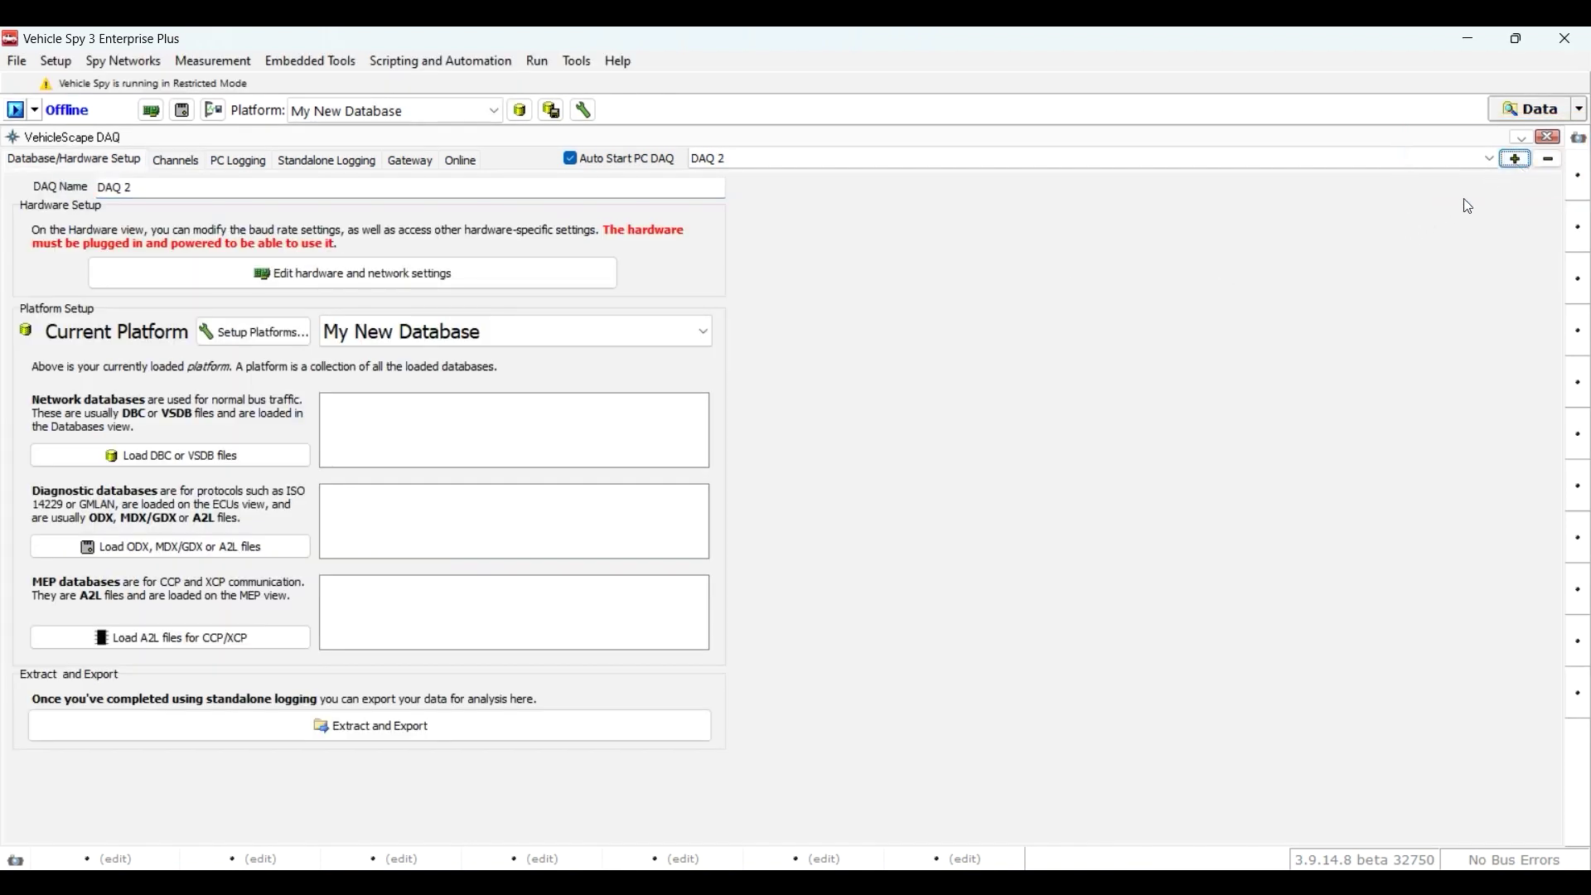
click(1490, 158)
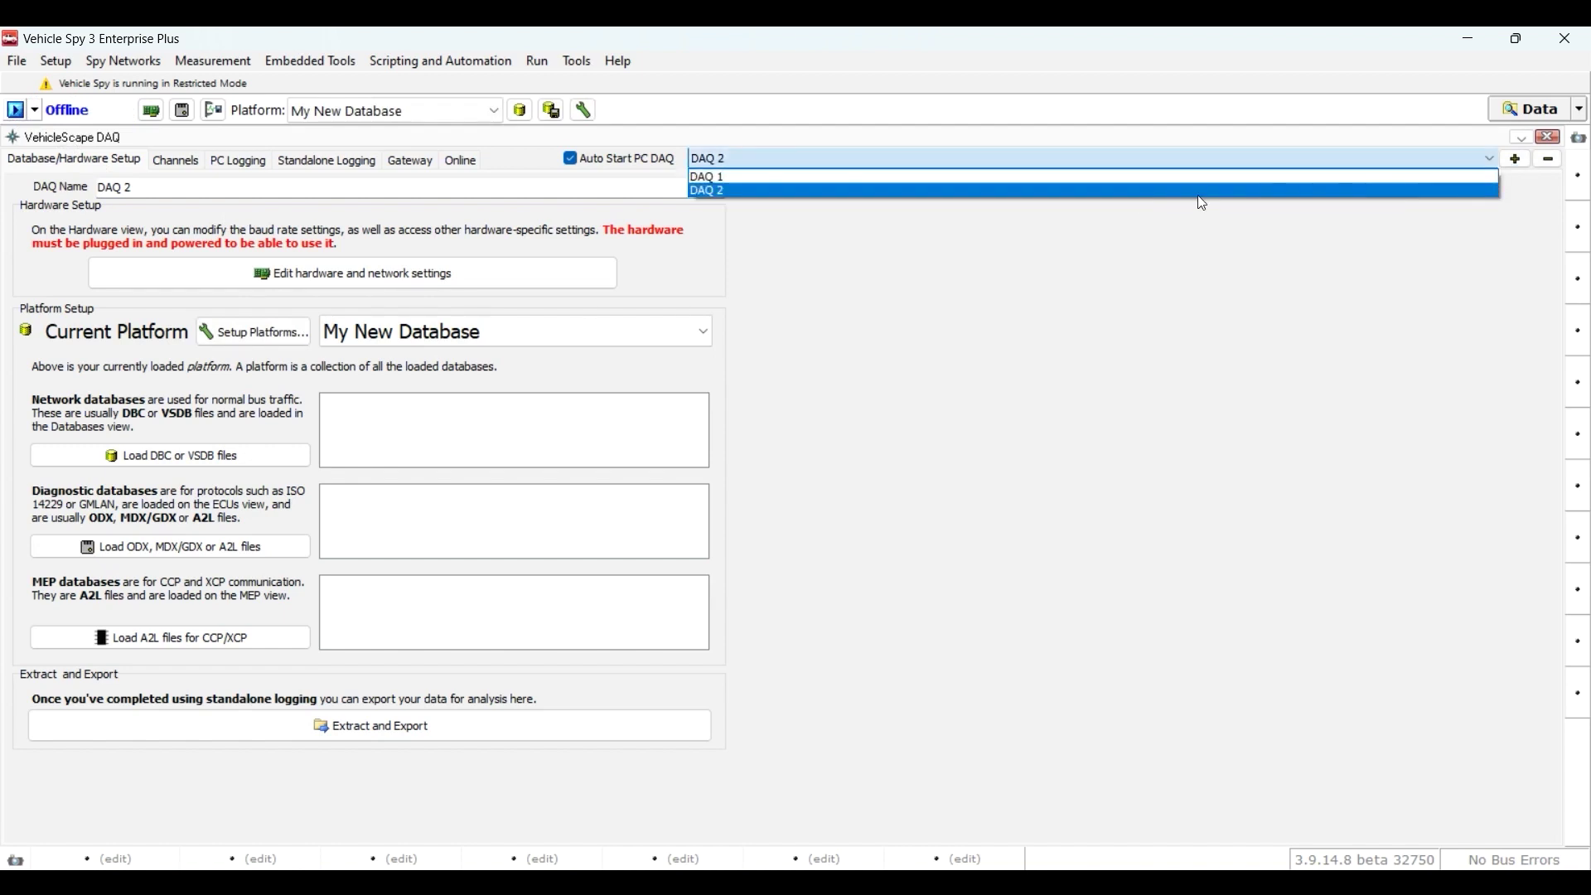
click(902, 177)
click(260, 149)
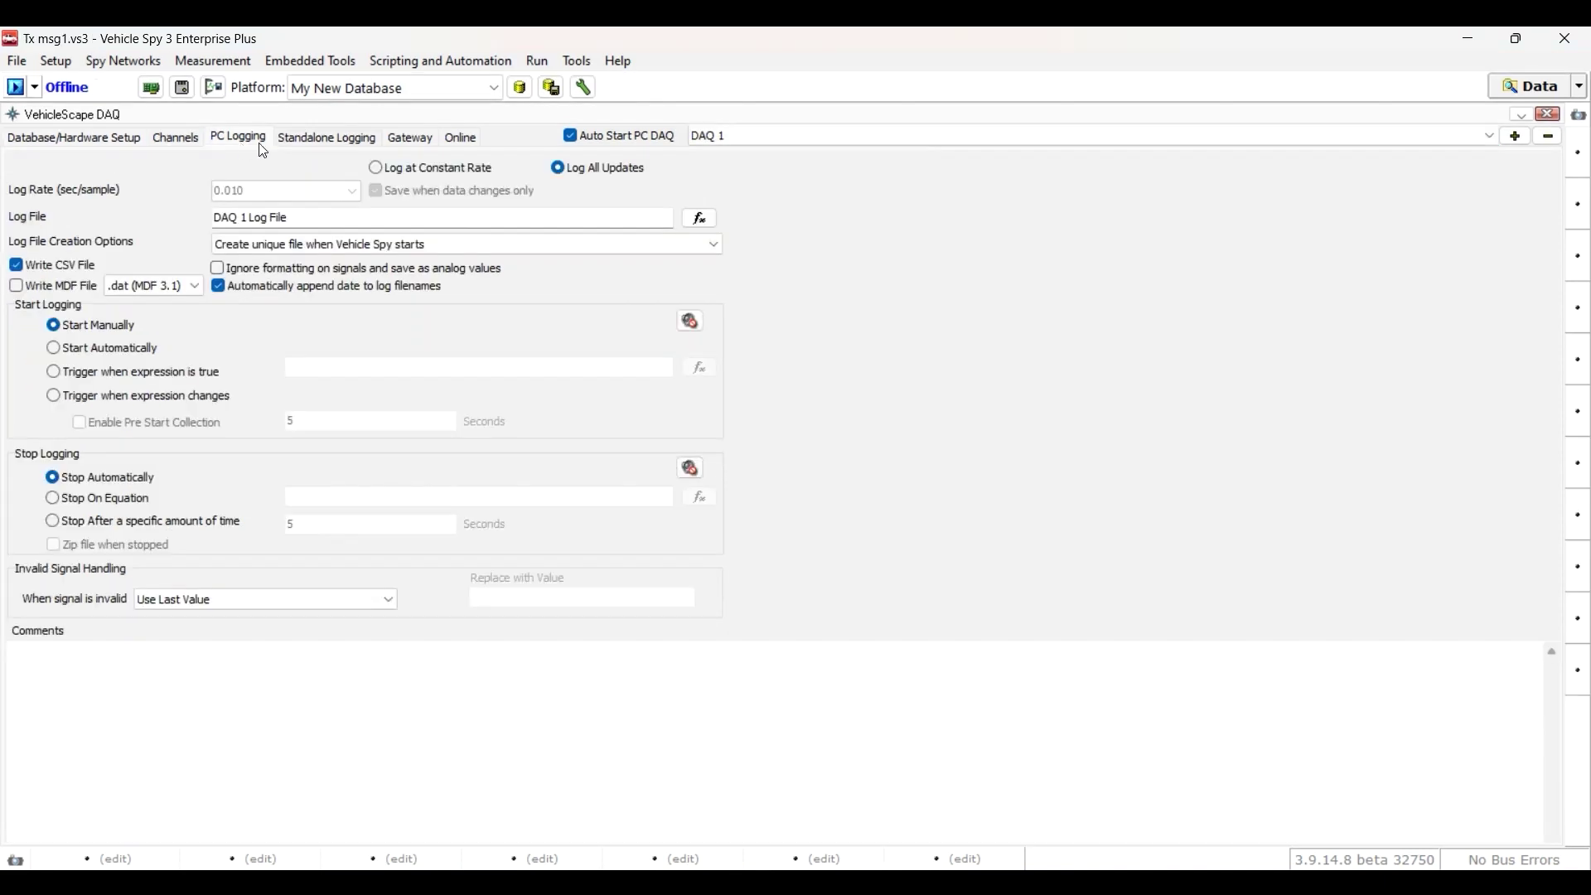
- Set Standalone Collection 1 to log test-selected channels and start when an expression is true
click(331, 139)
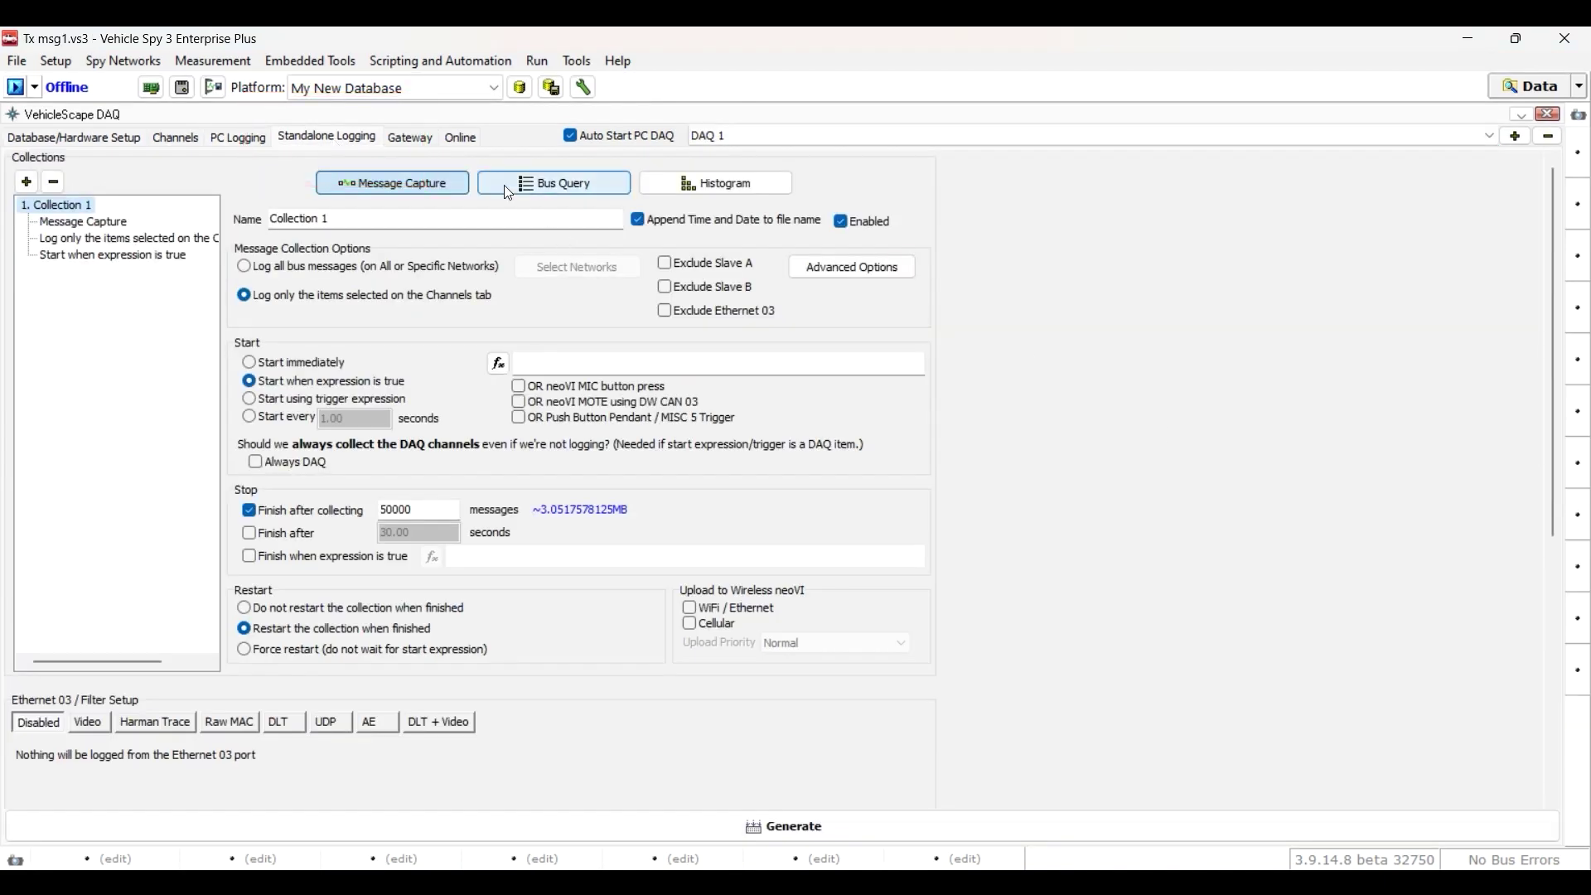
click(463, 187)
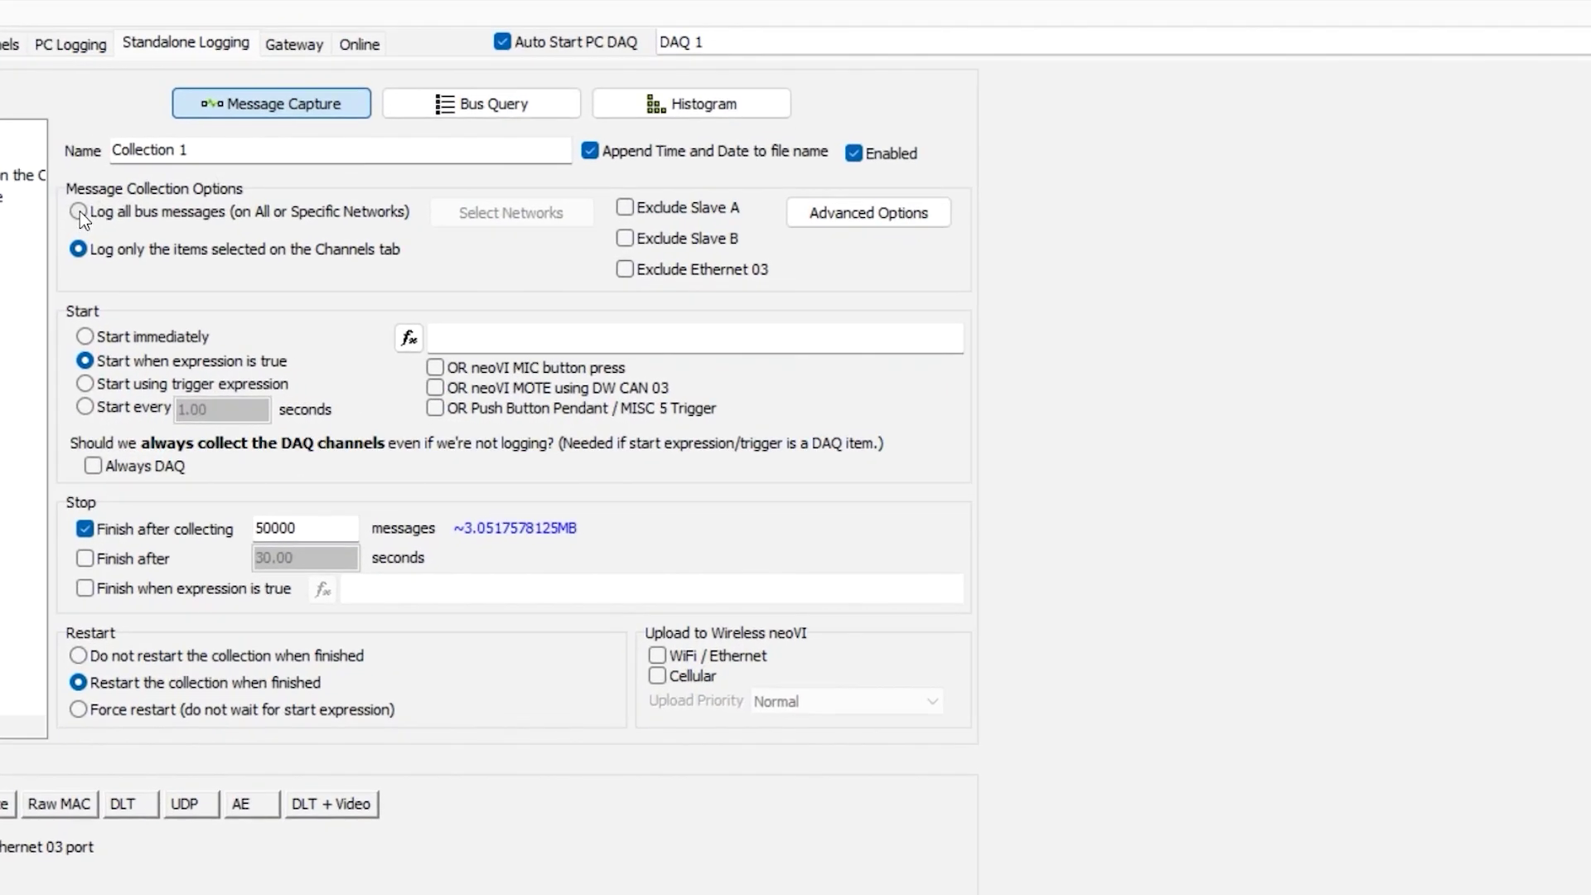
click(79, 212)
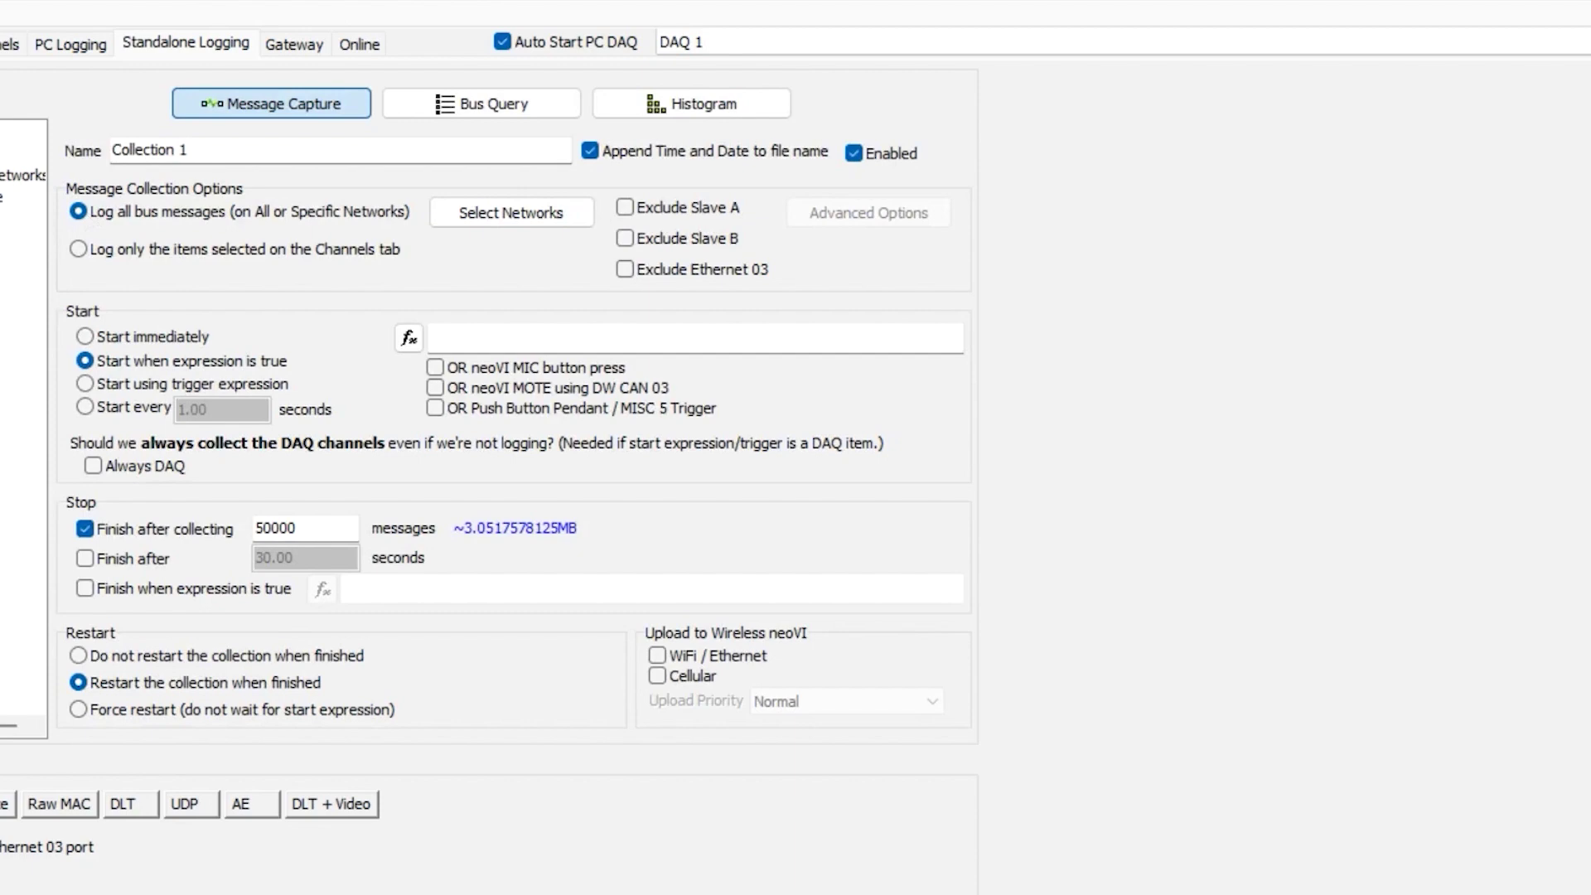
click(78, 249)
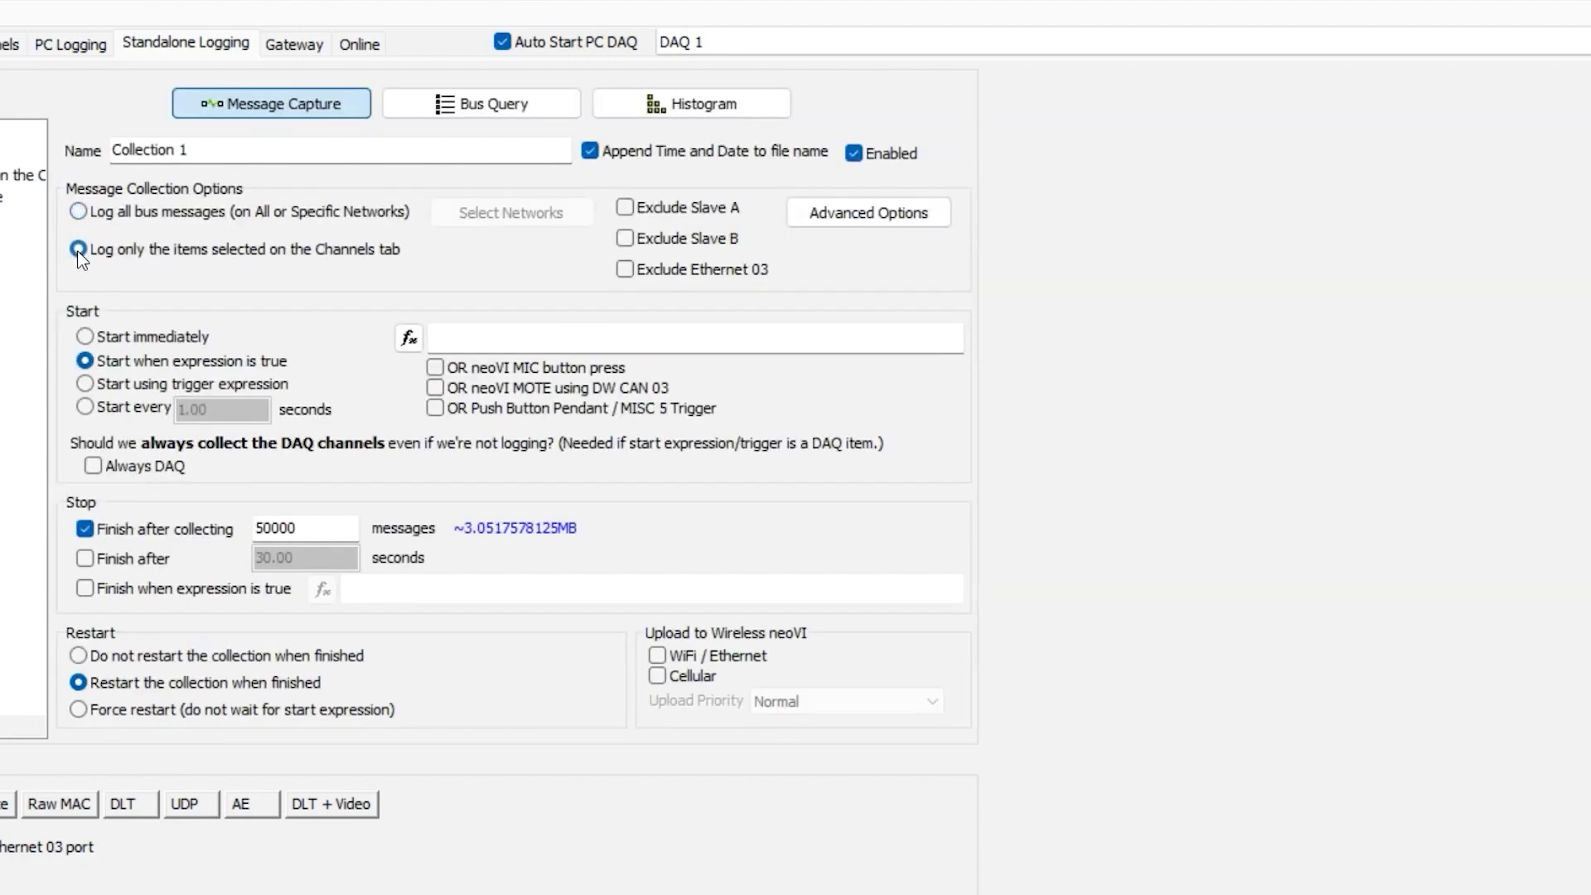
click(85, 337)
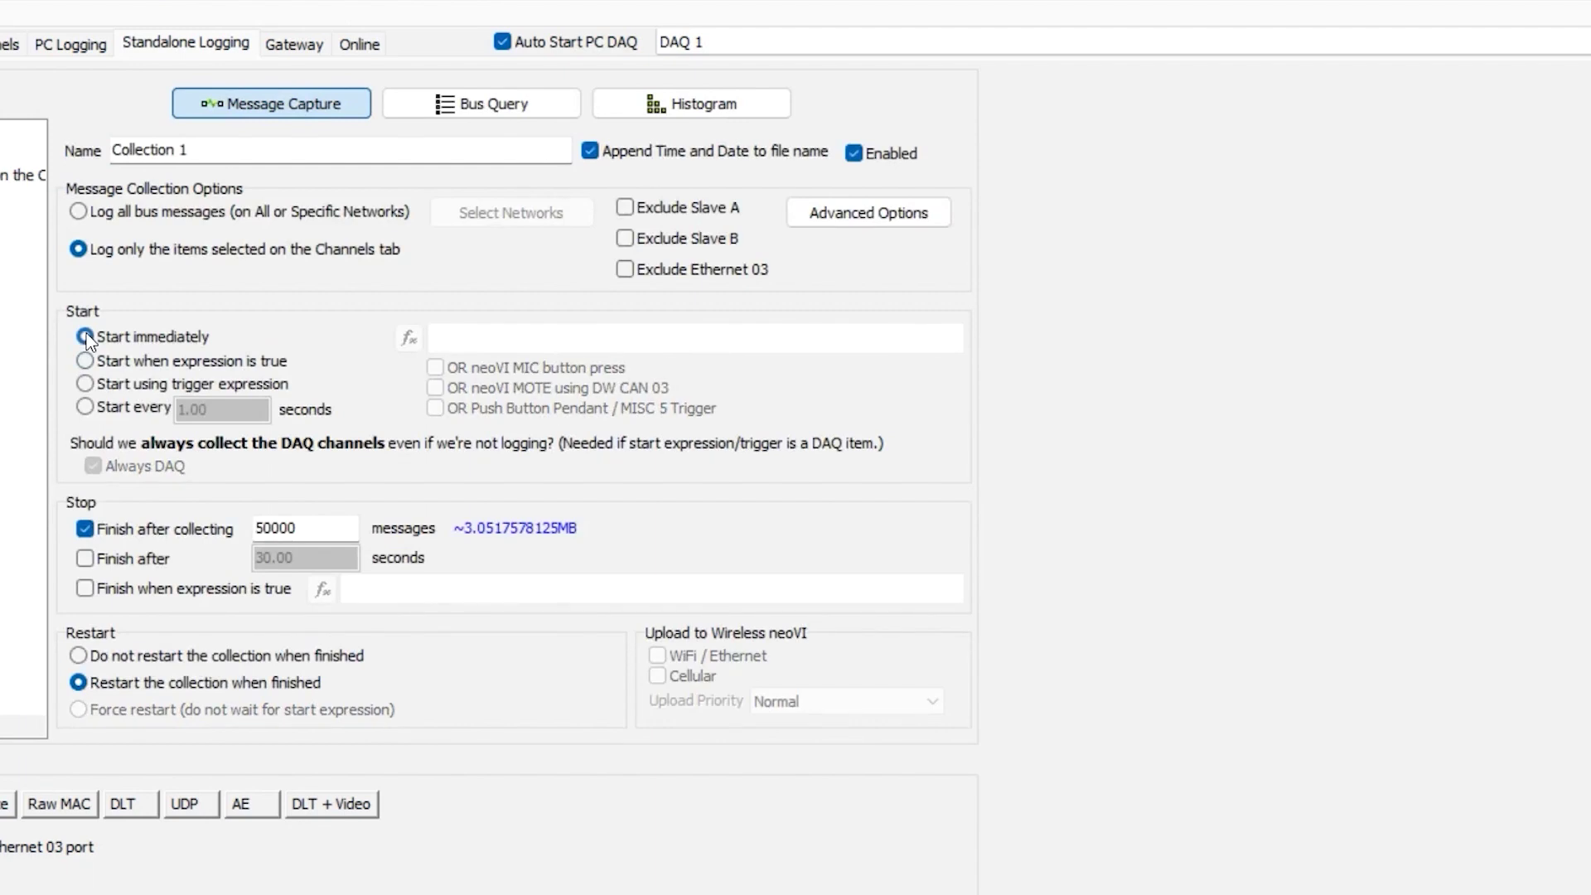
click(85, 361)
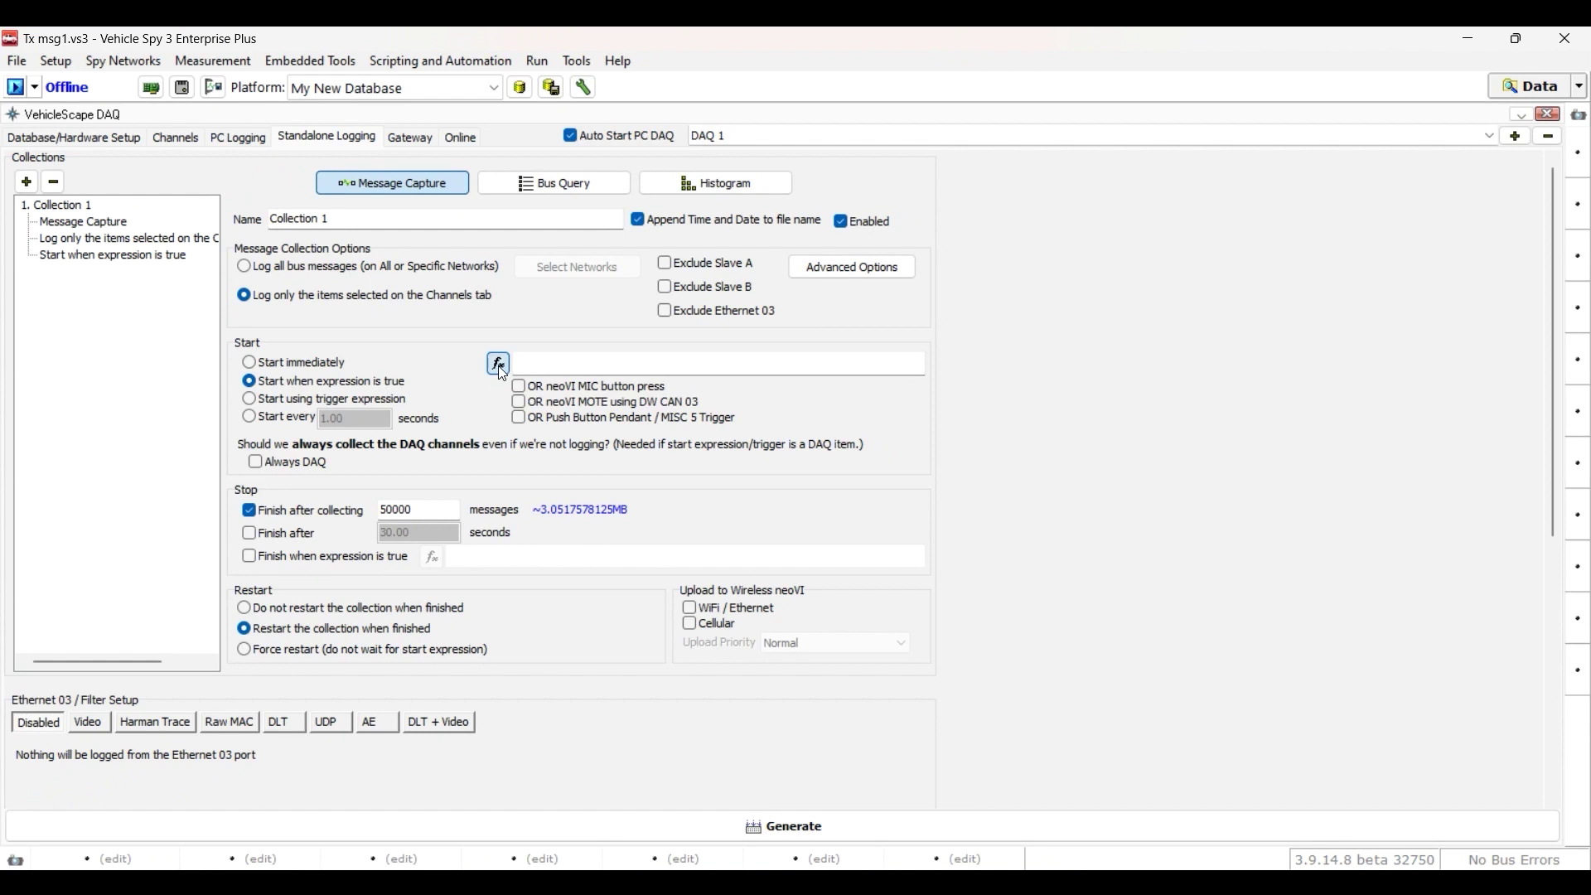
click(499, 365)
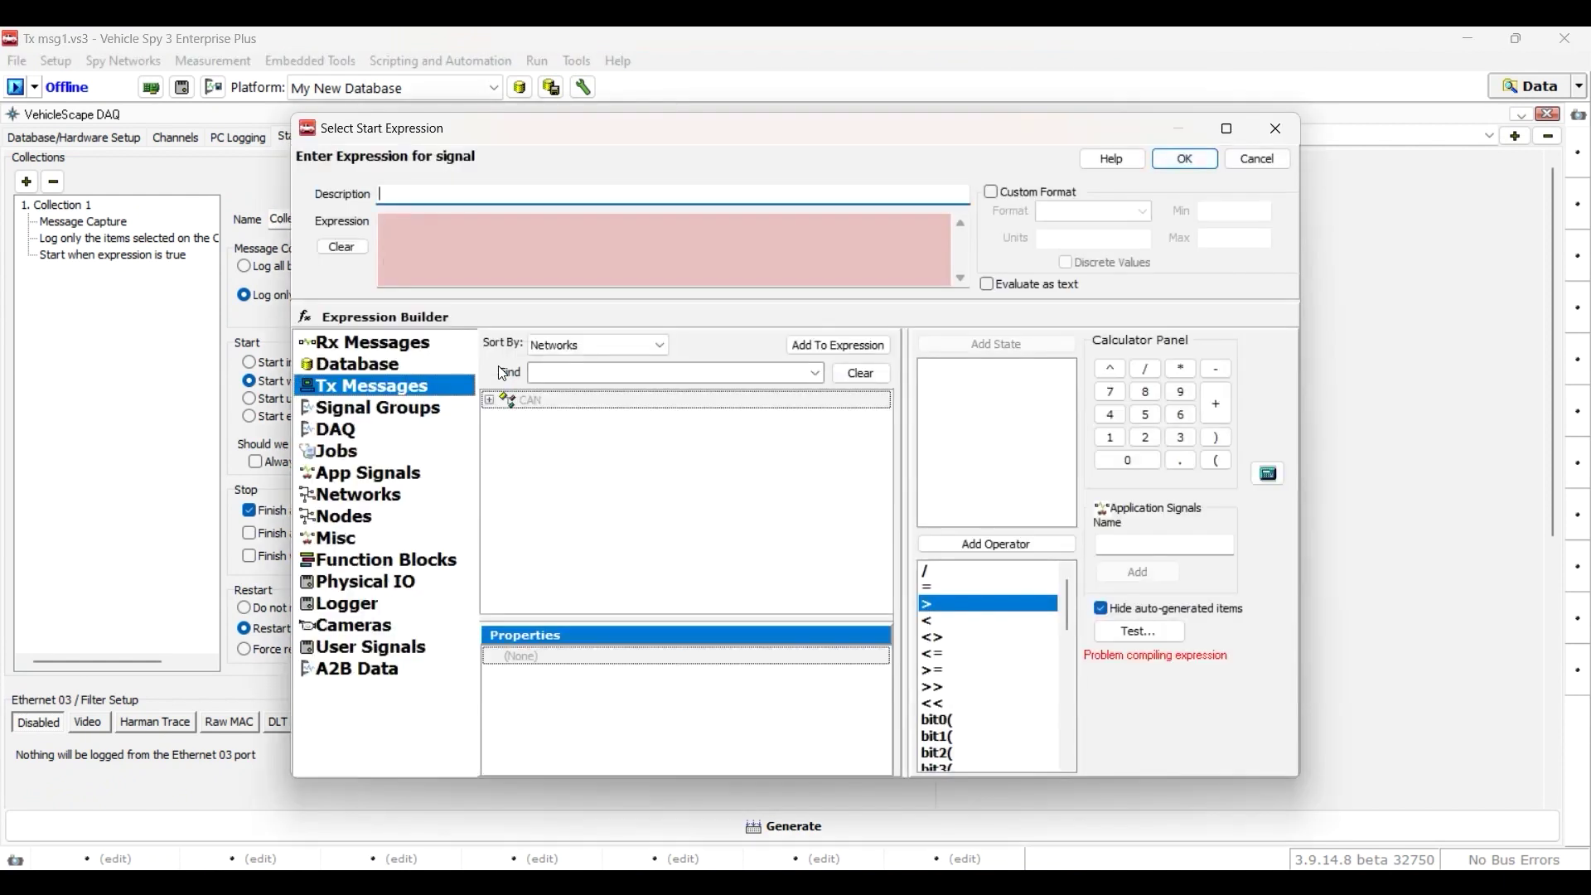
- Build the start expression with a greater-than 5 comparison and adjust the 10.000-second minimum duration
double_click(933, 607)
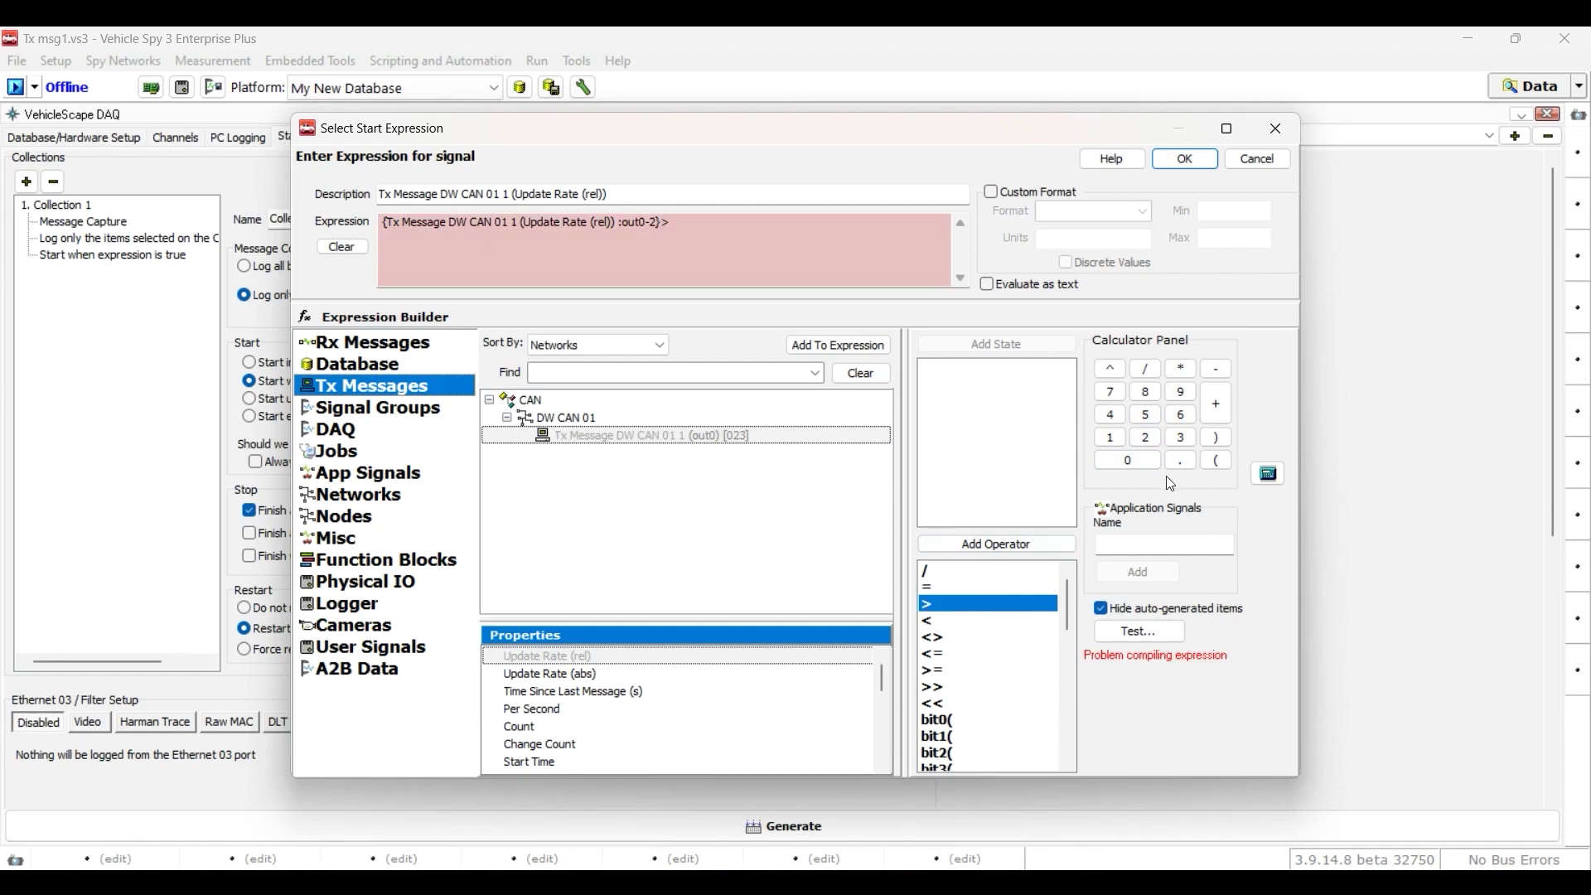
click(1146, 414)
click(1185, 159)
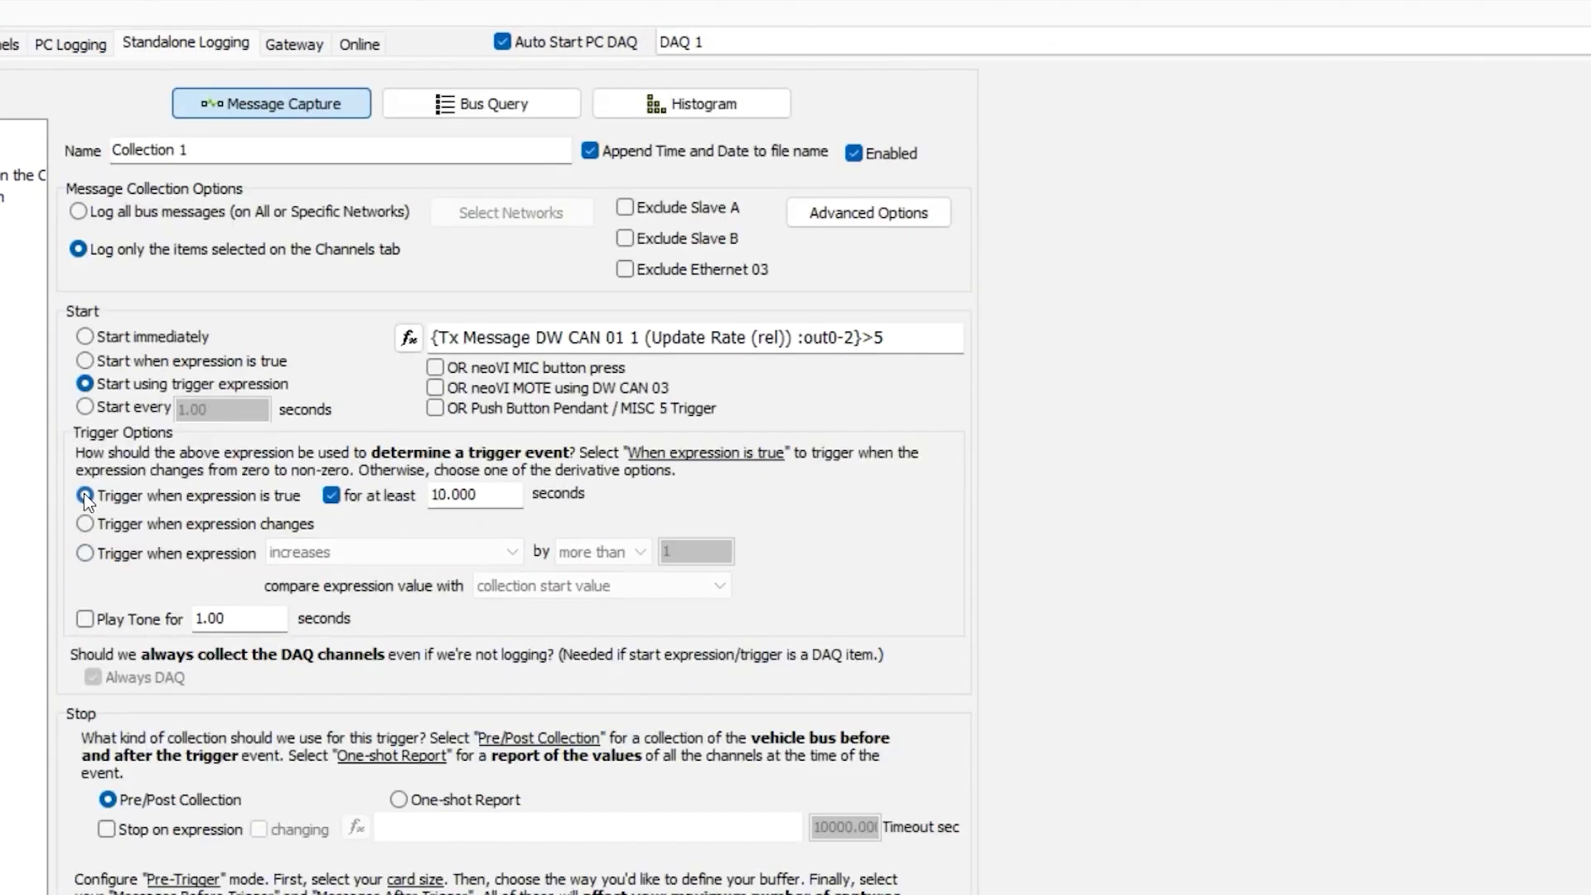
double_click(487, 497)
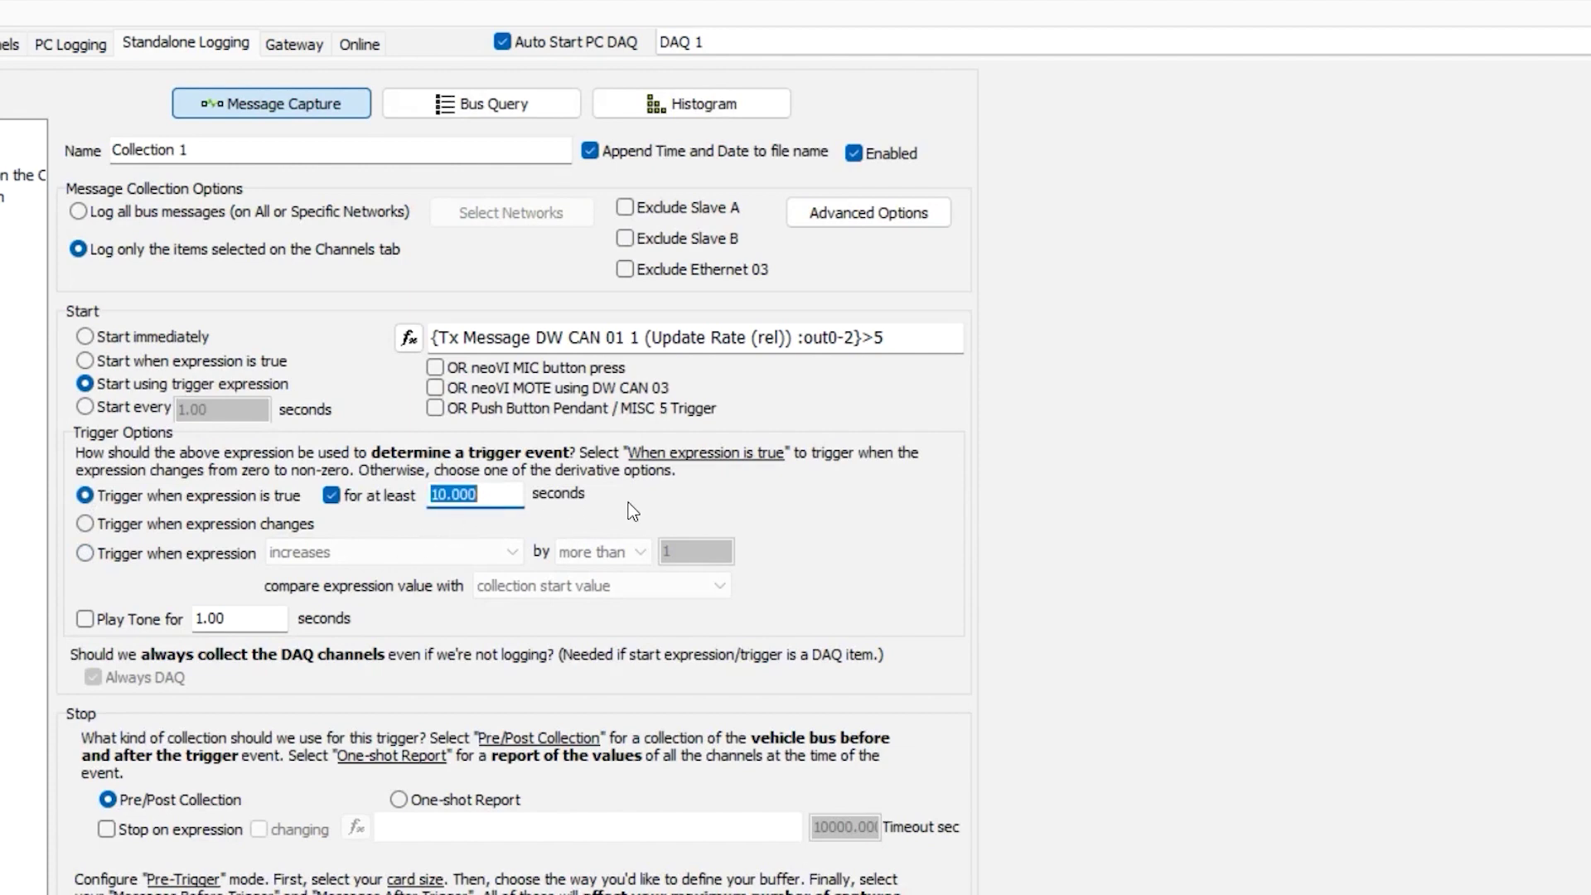
click(493, 499)
- Trigger when the expression increases by more than 1, keeping Pre/Post Collection
click(85, 524)
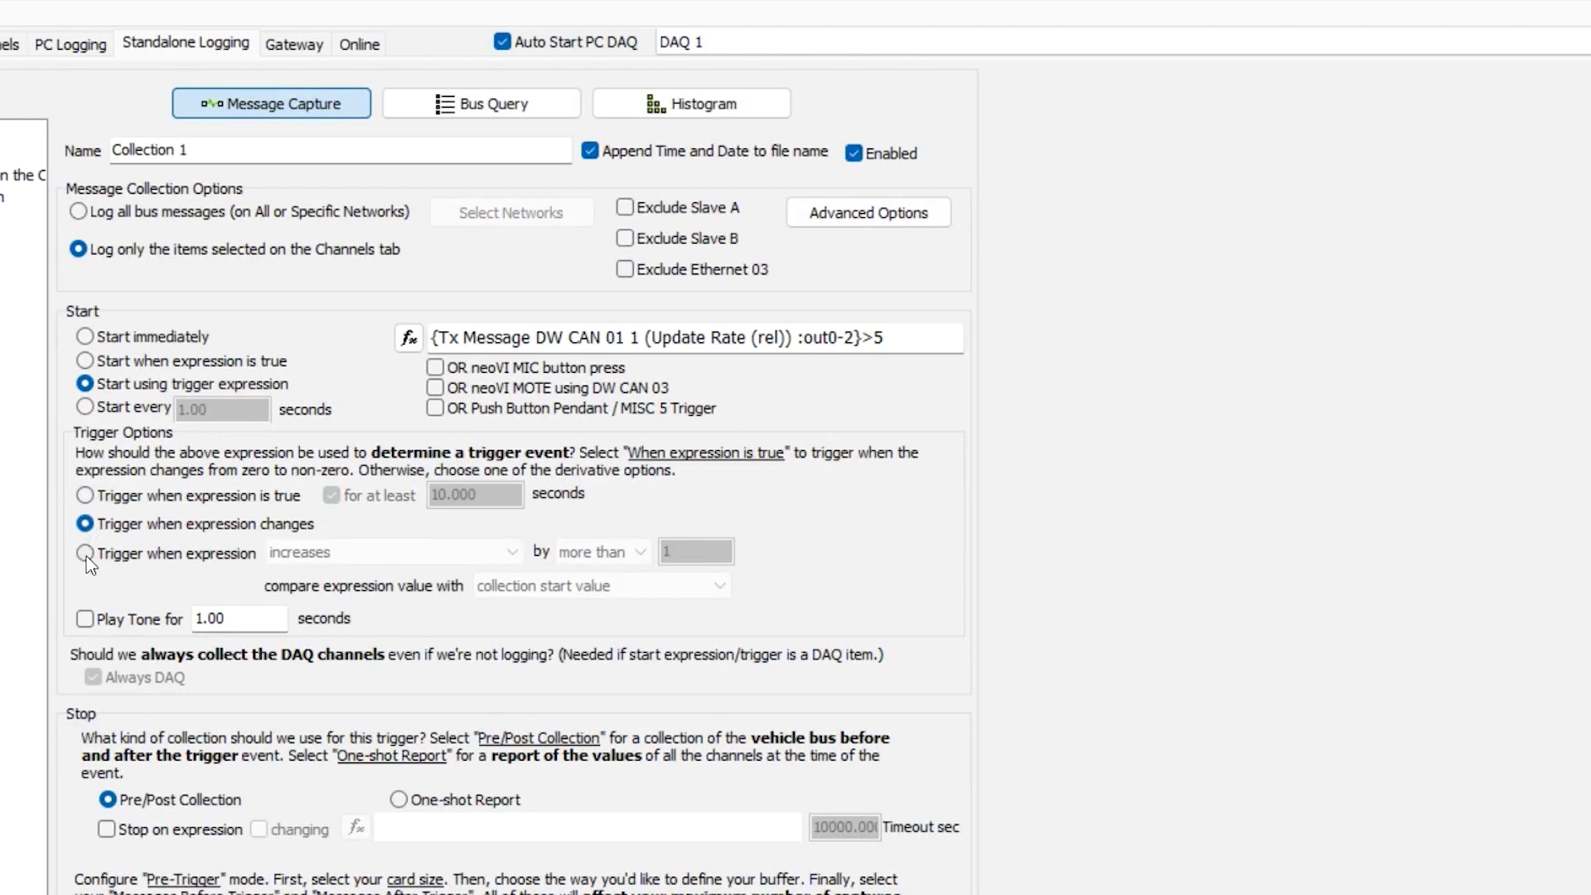
click(85, 552)
click(512, 552)
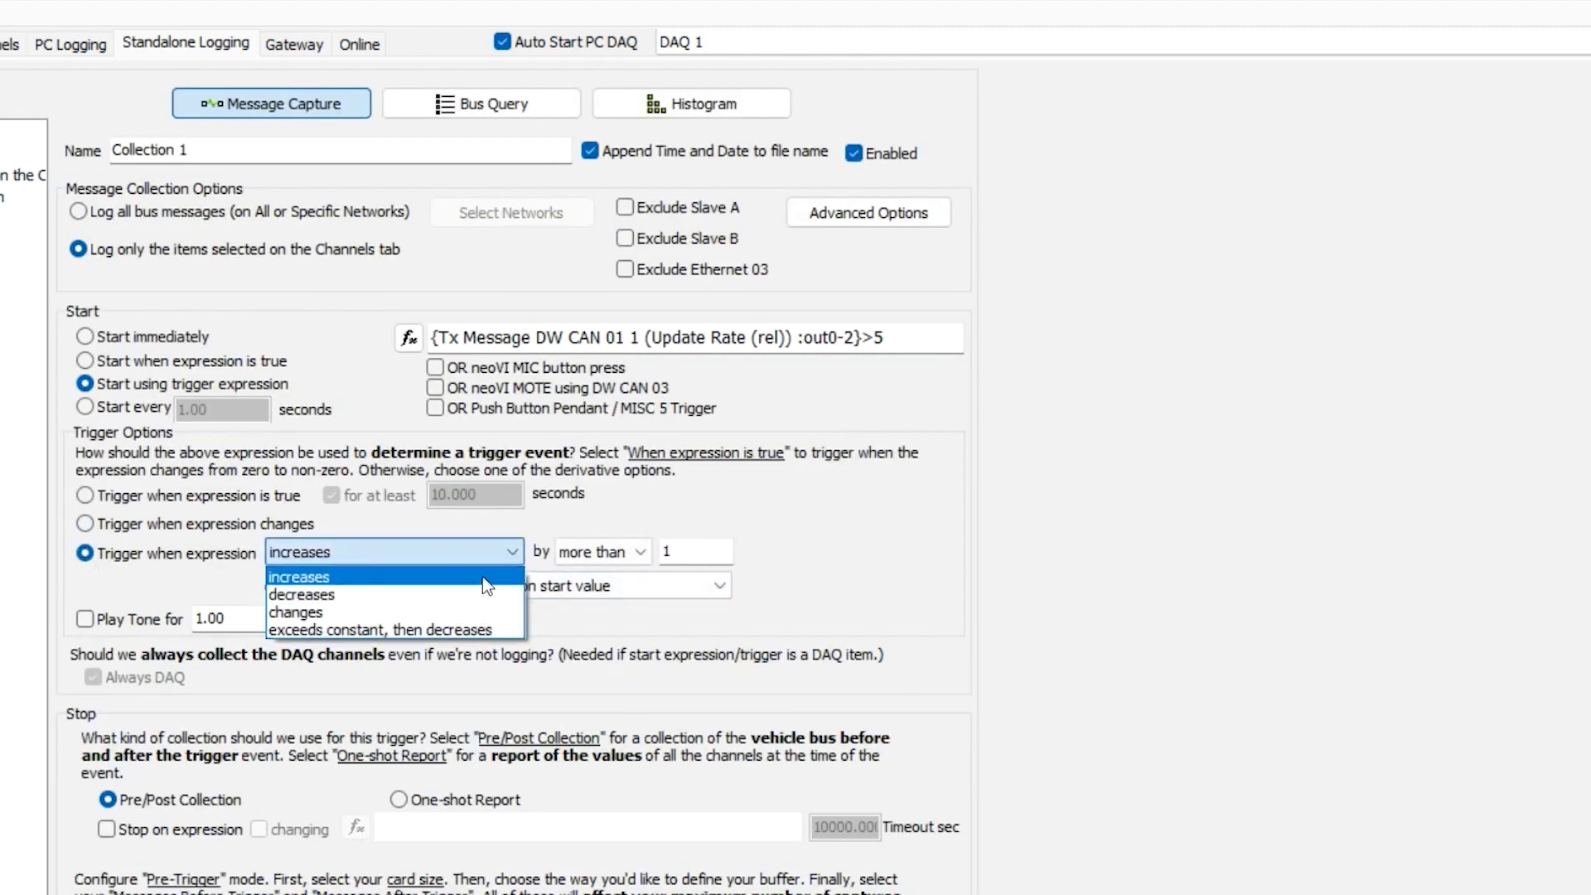
click(512, 556)
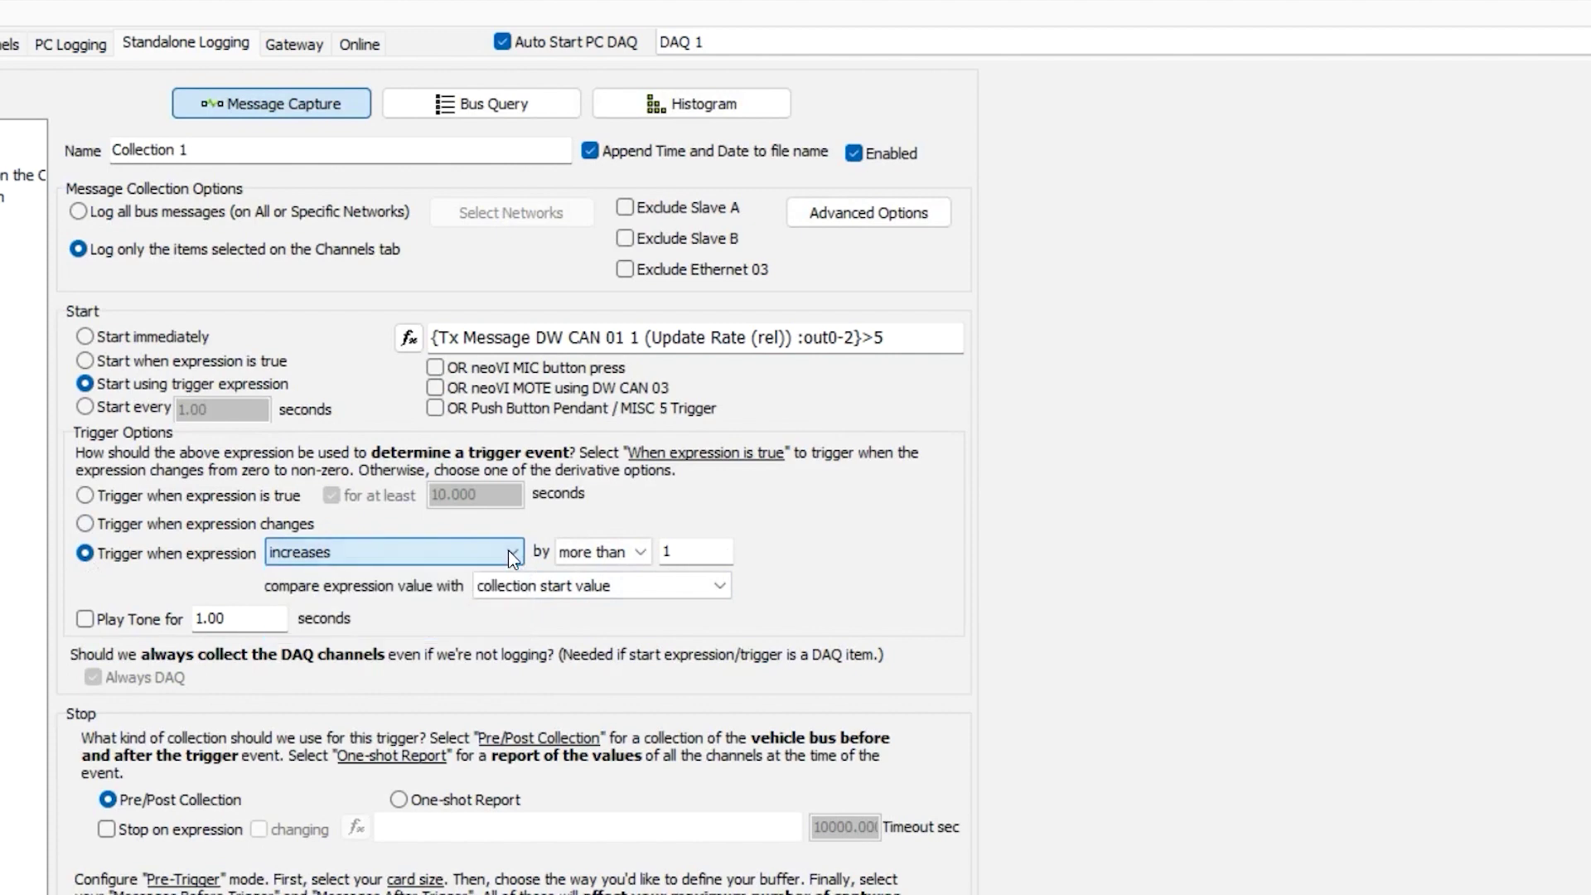
click(829, 568)
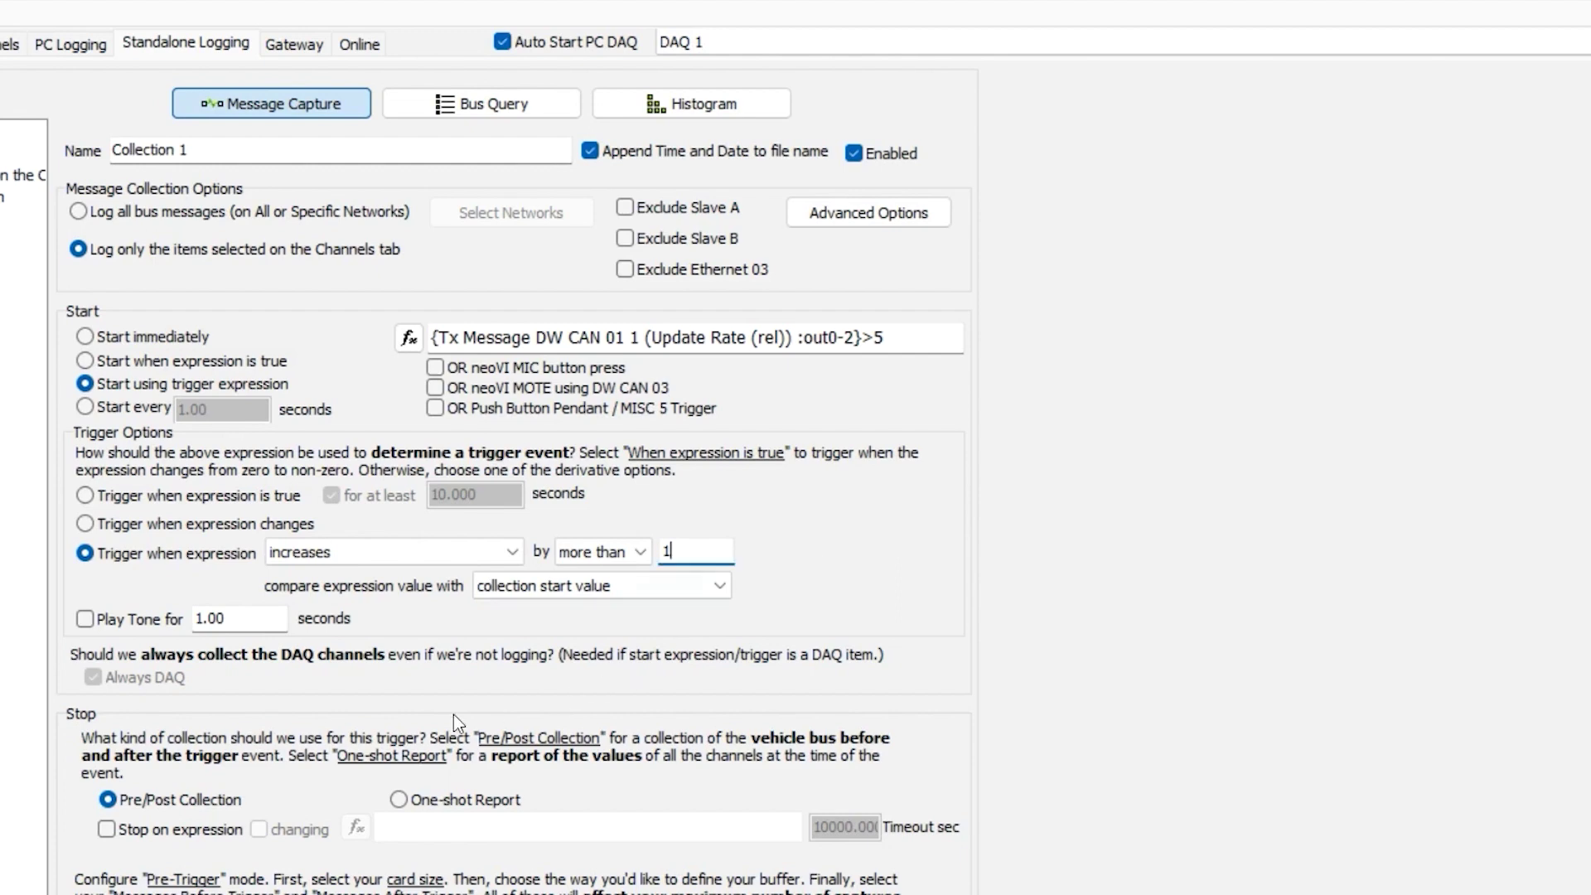
click(106, 803)
scroll(106, 803, down, 4)
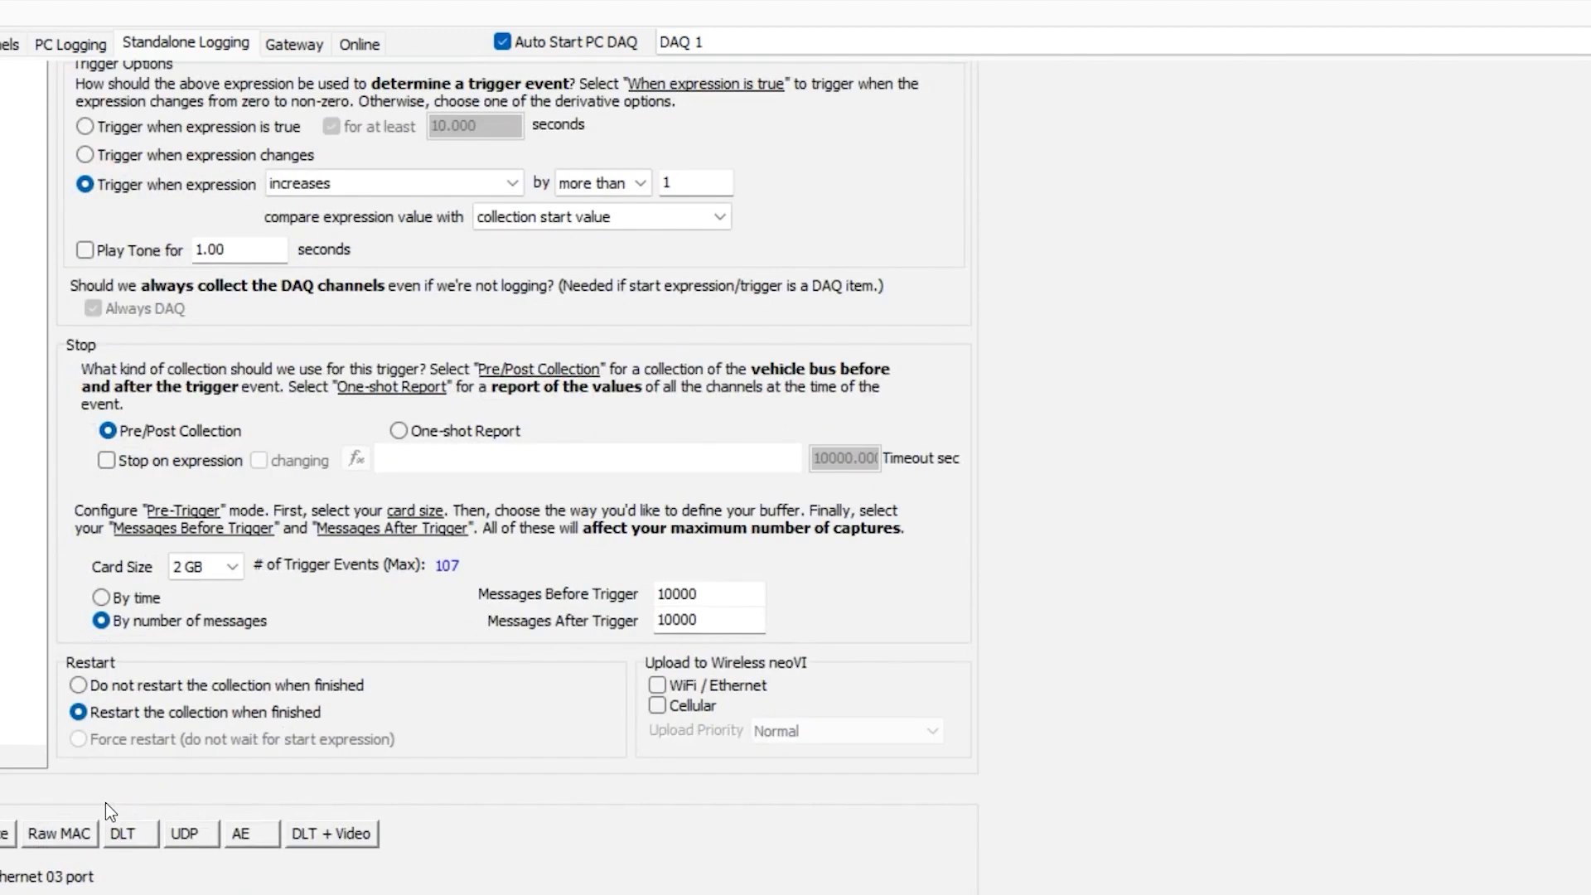
- Switch the collection's stop mode to One-shot Report
click(399, 430)
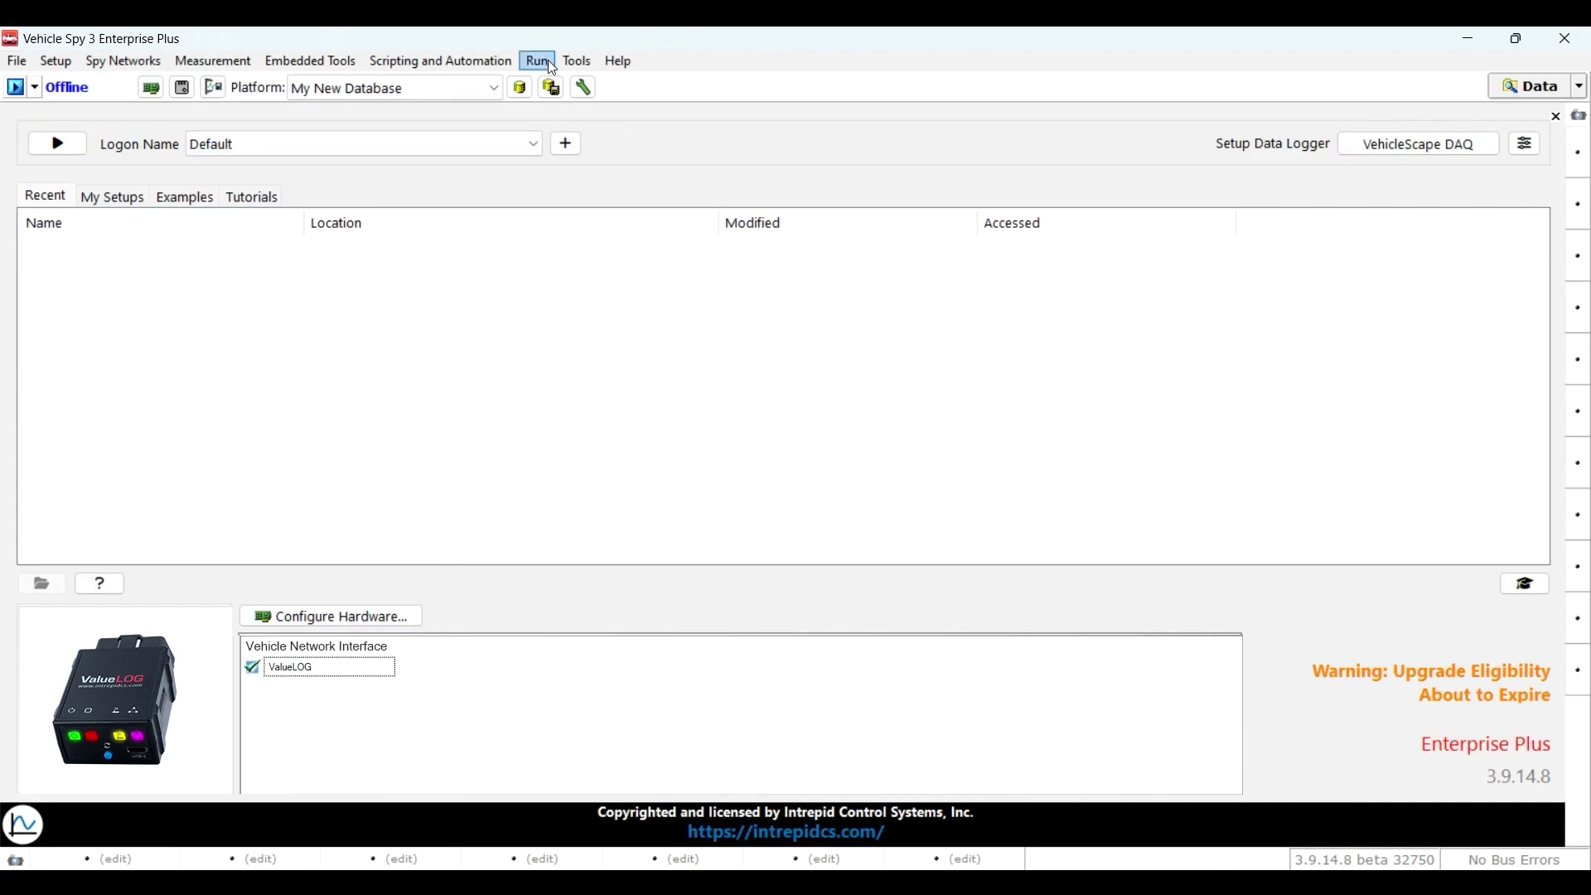
- Open Tools > Extract / Export and keep ValueLOG LC1490 as the extraction source
click(573, 62)
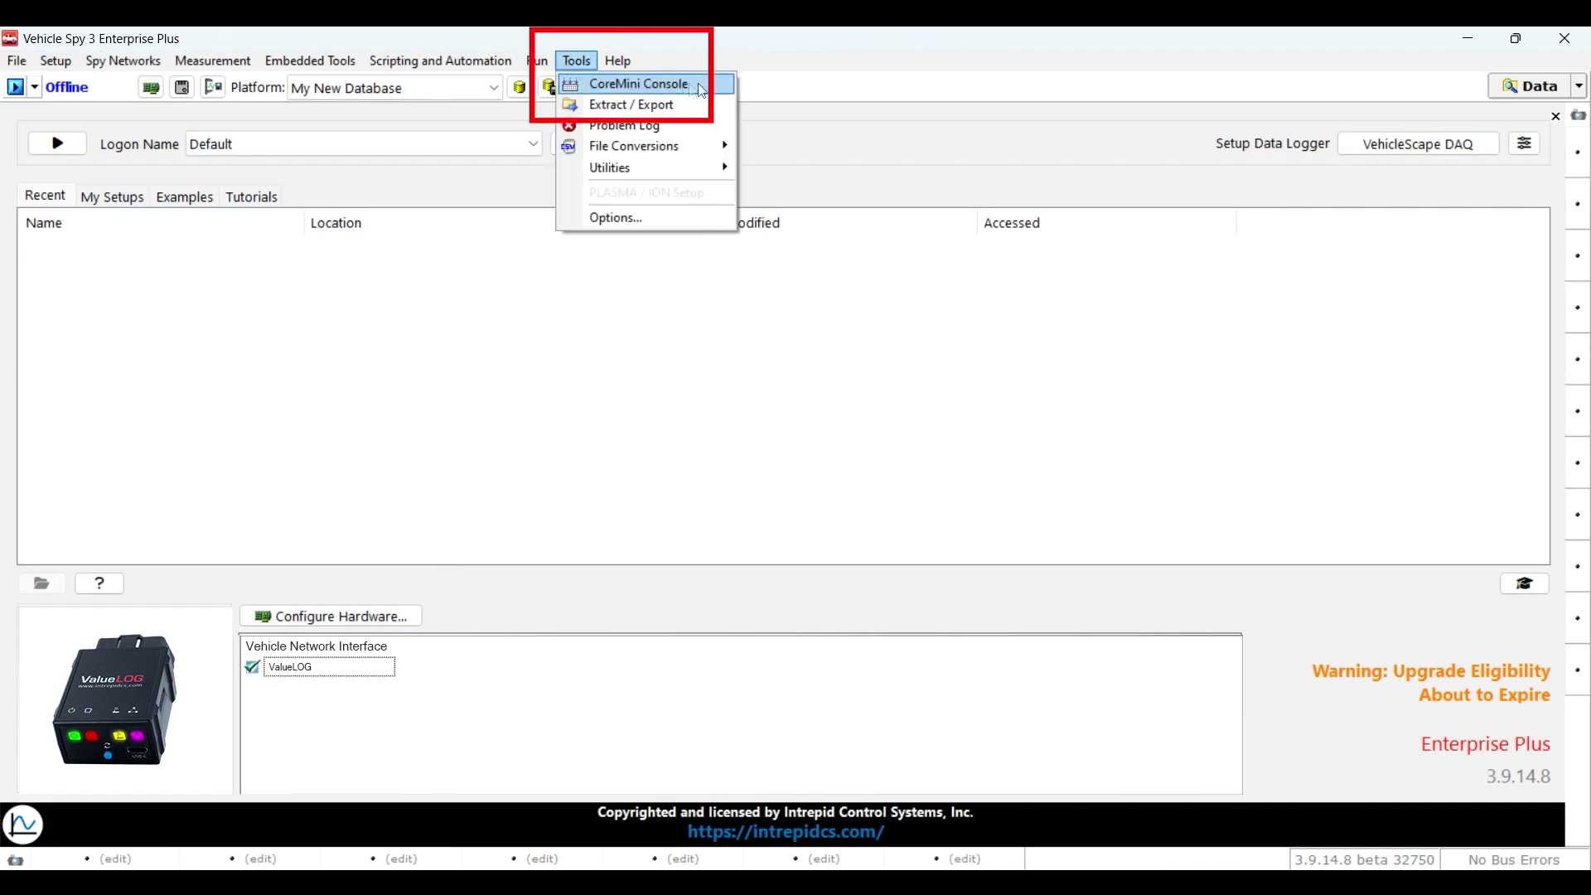
click(686, 109)
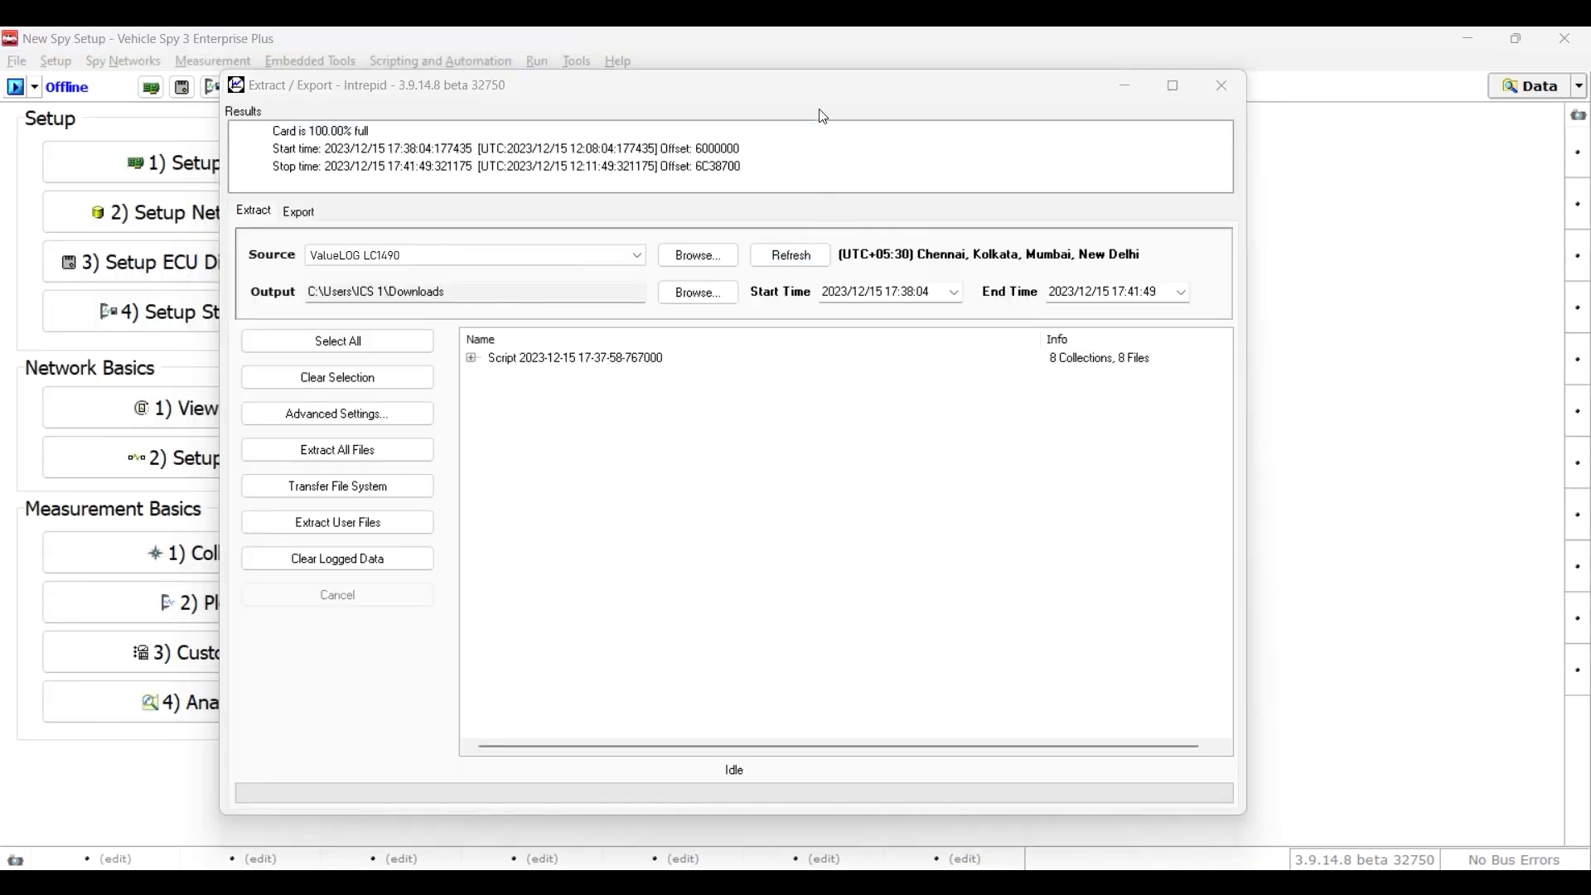
click(300, 212)
click(254, 212)
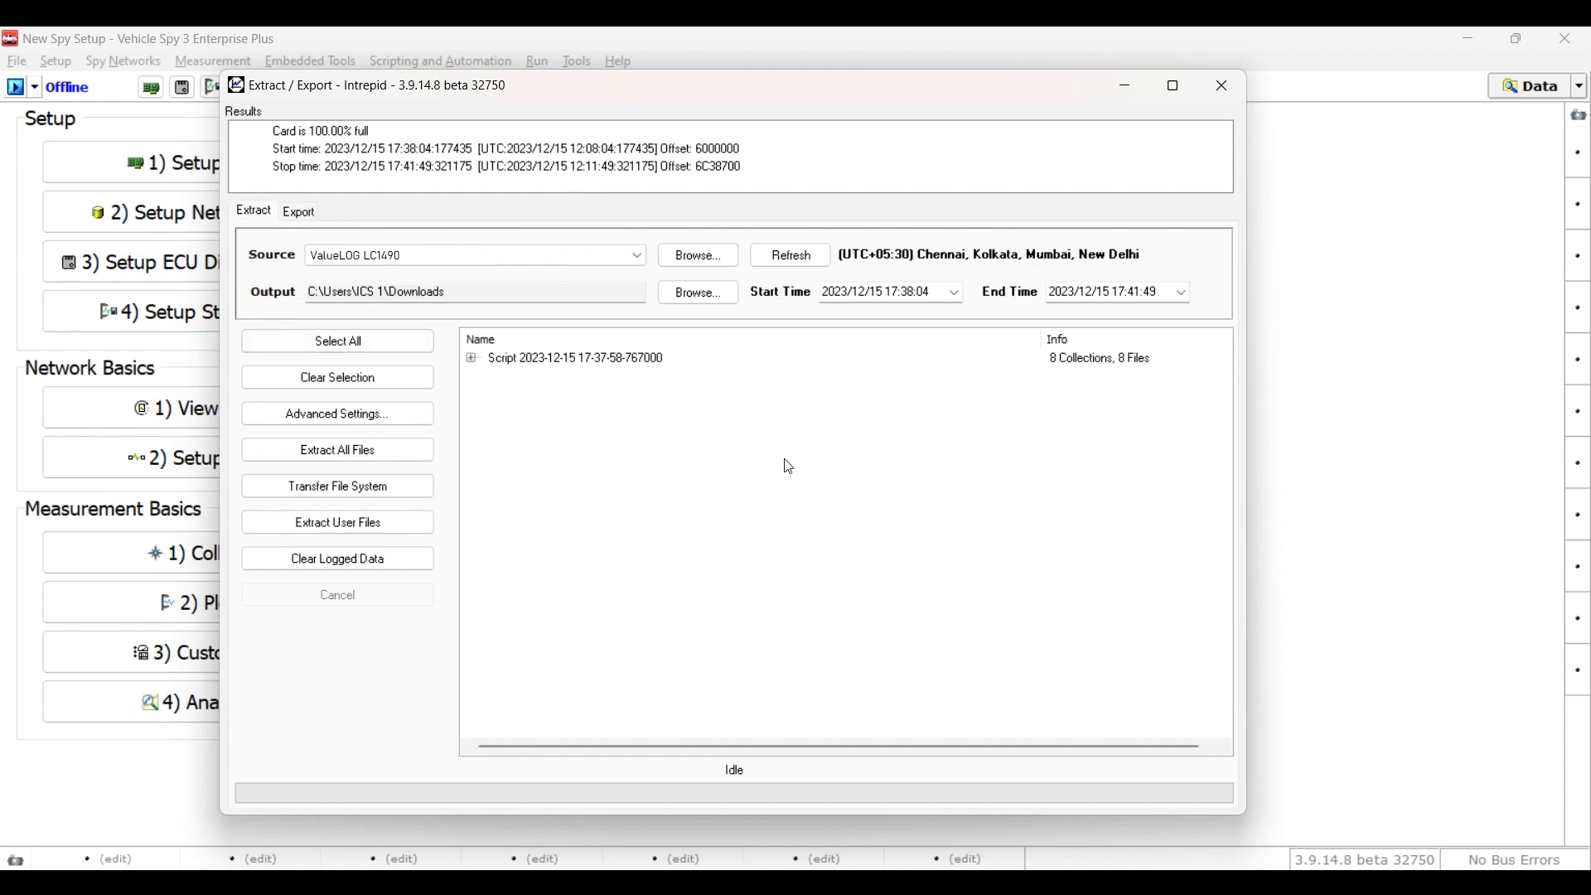
click(640, 252)
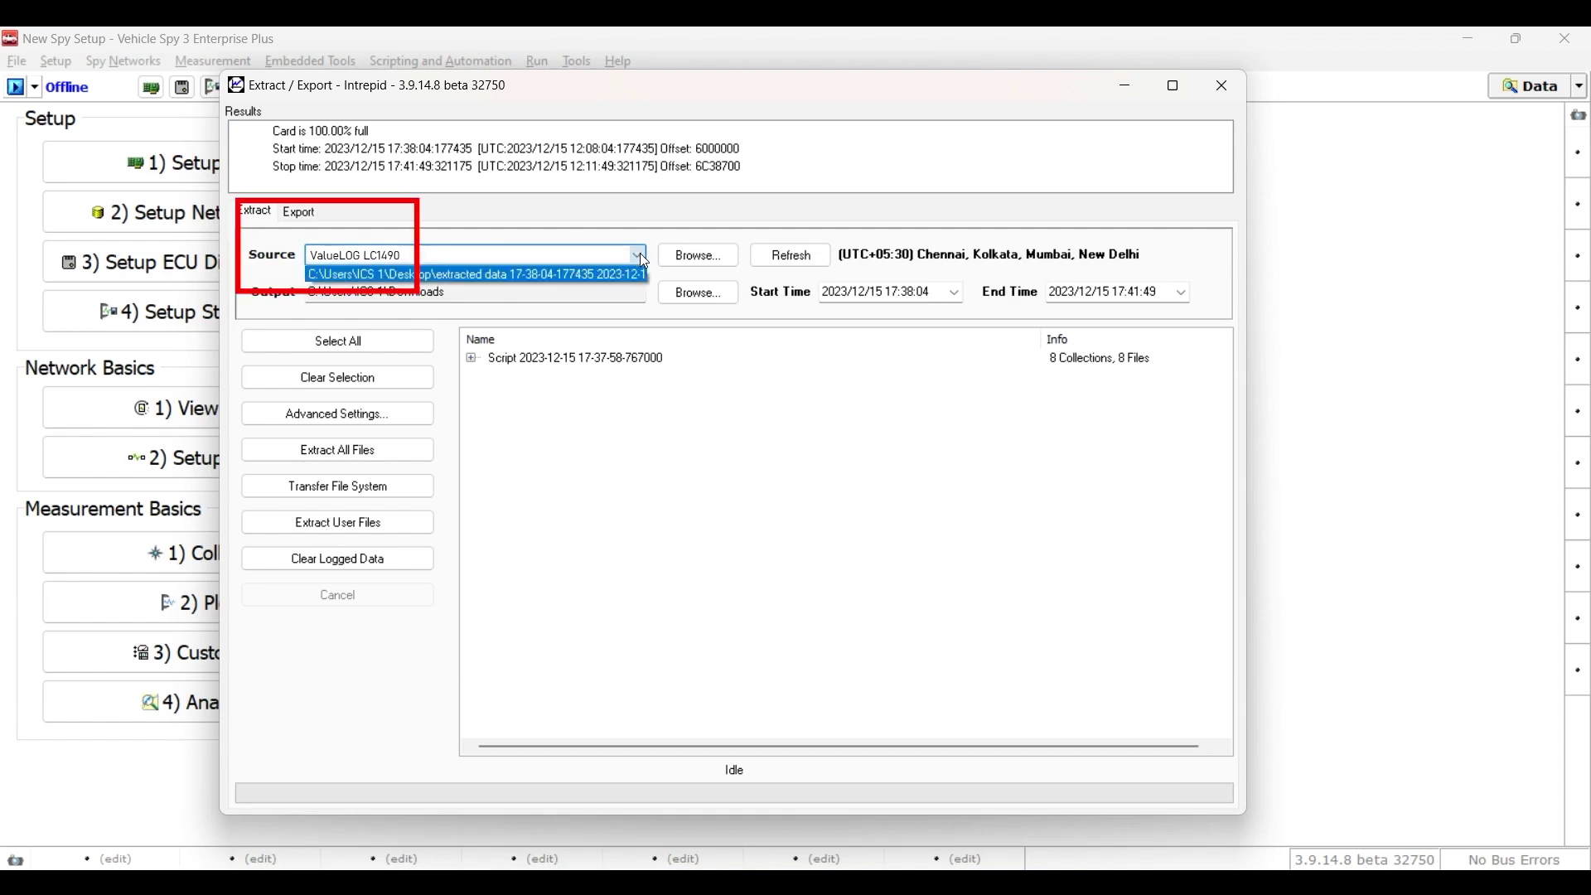
click(640, 251)
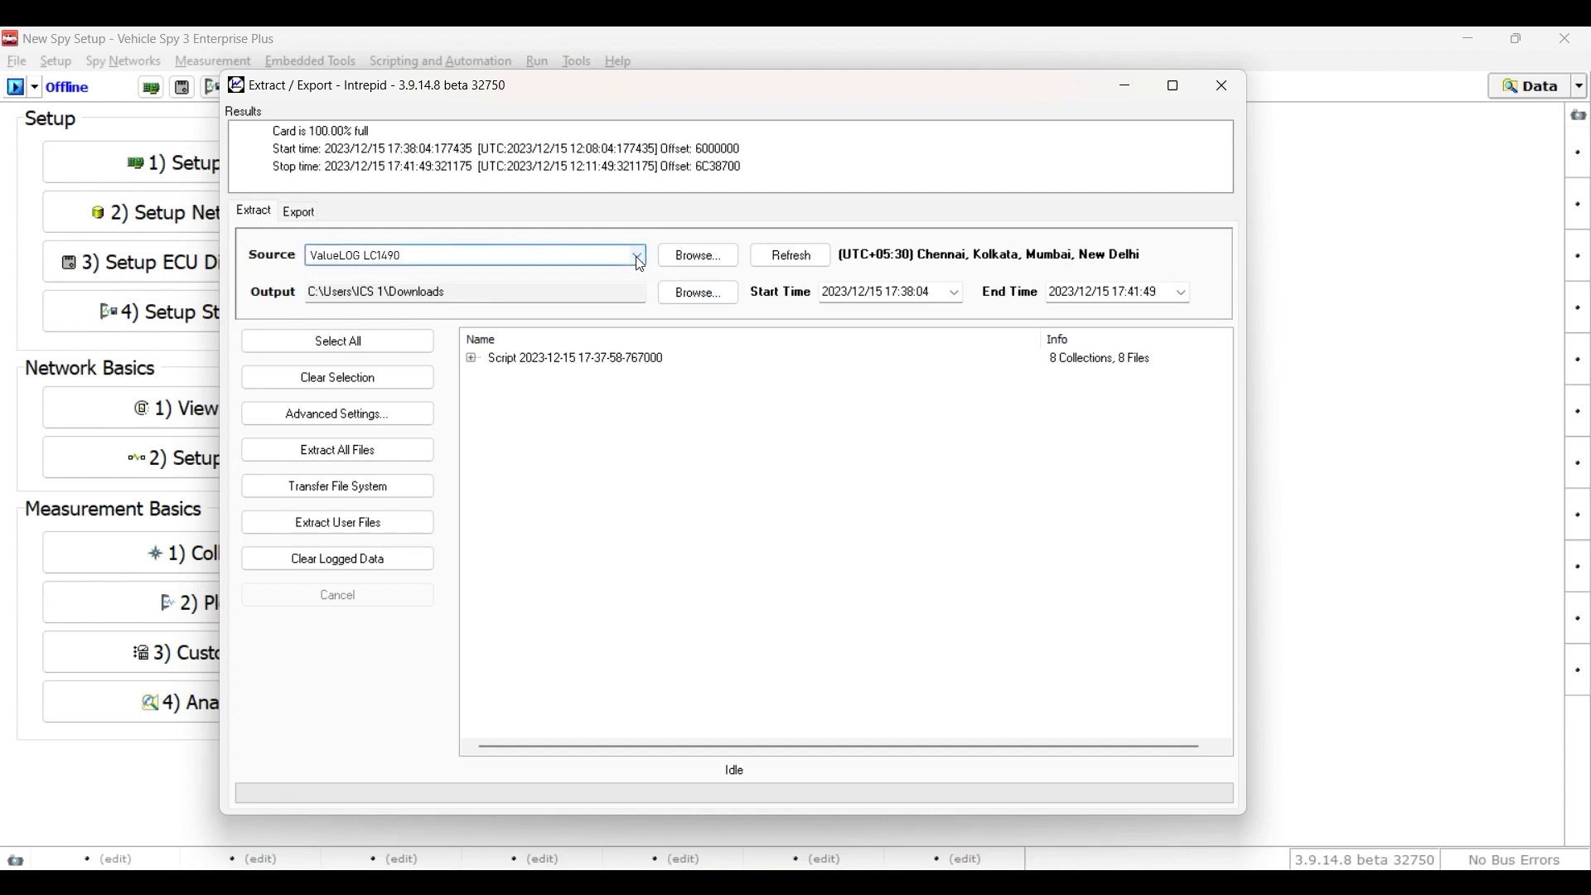
click(637, 257)
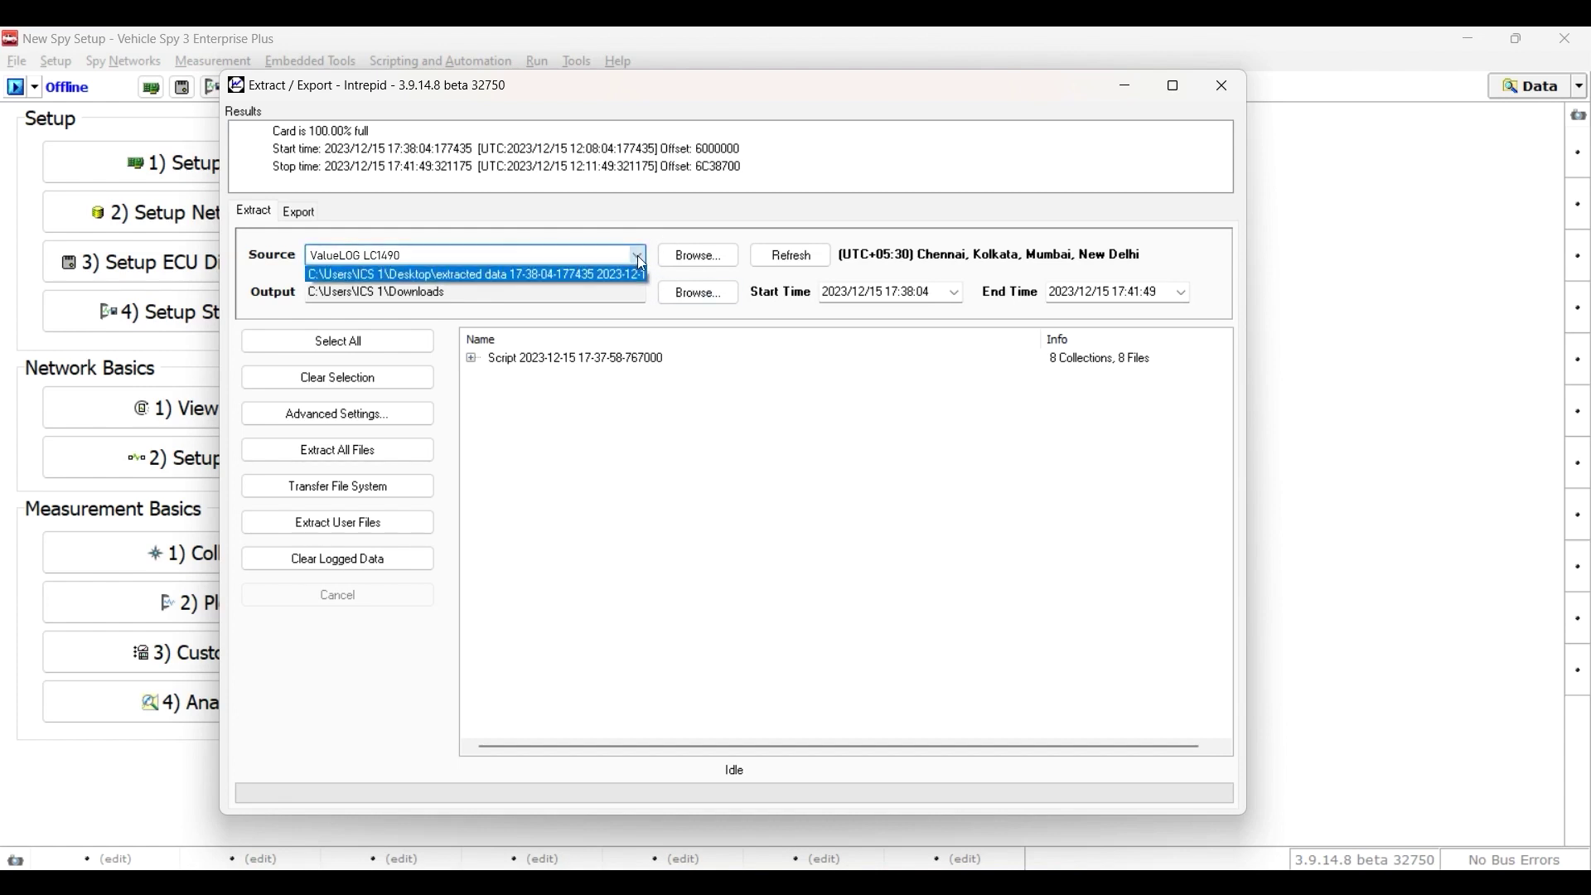
click(638, 255)
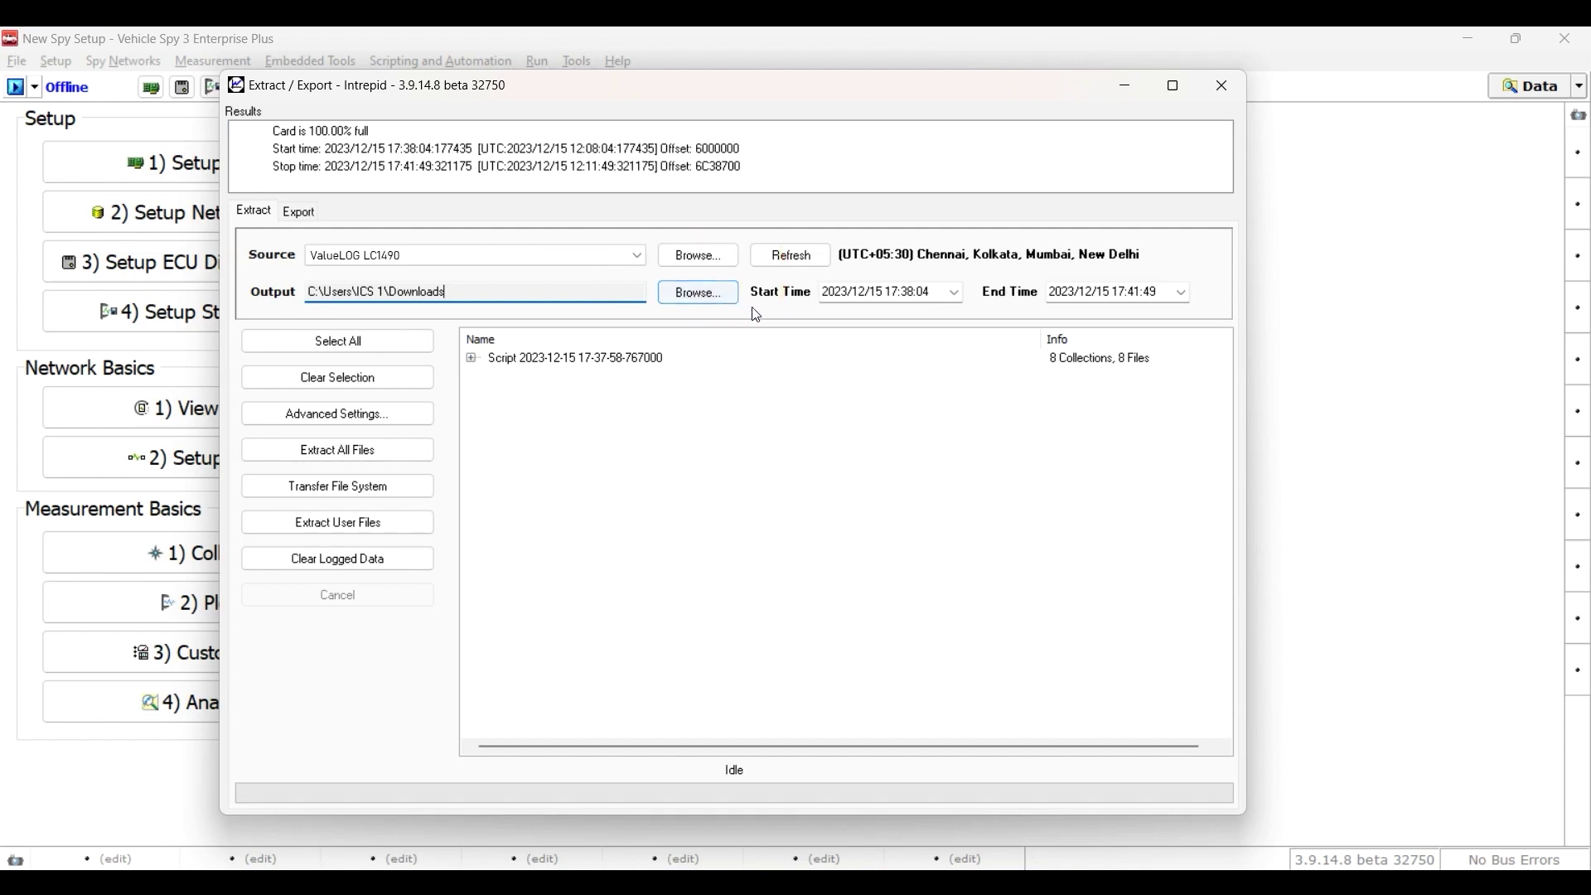
- Check the start and end time calendars, then expand the Script and Collections 1 and 2
click(956, 295)
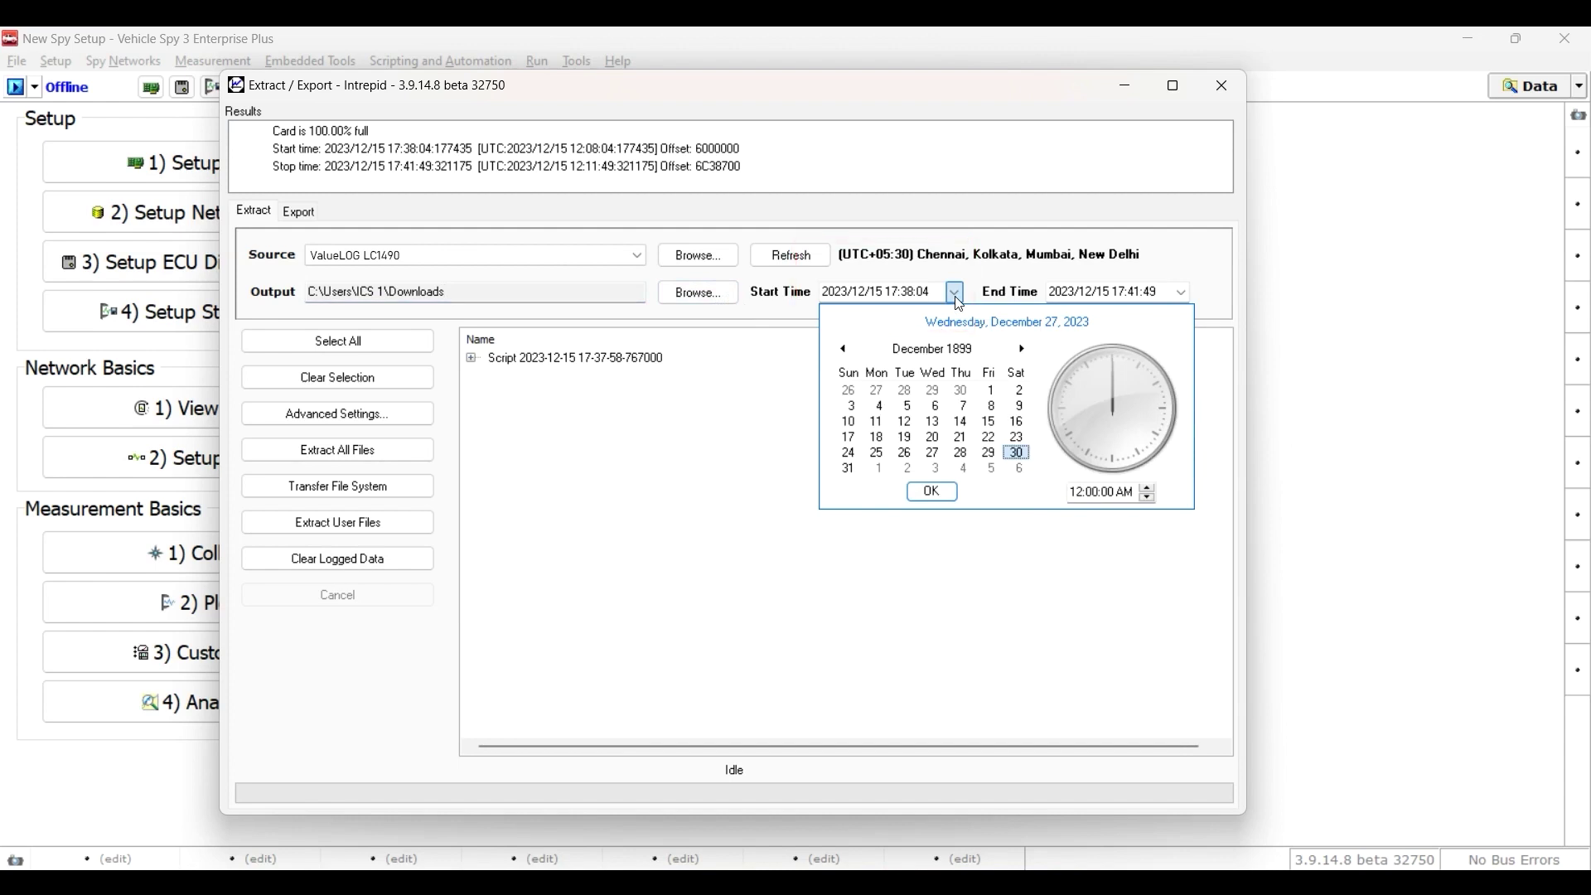
click(956, 294)
click(1188, 294)
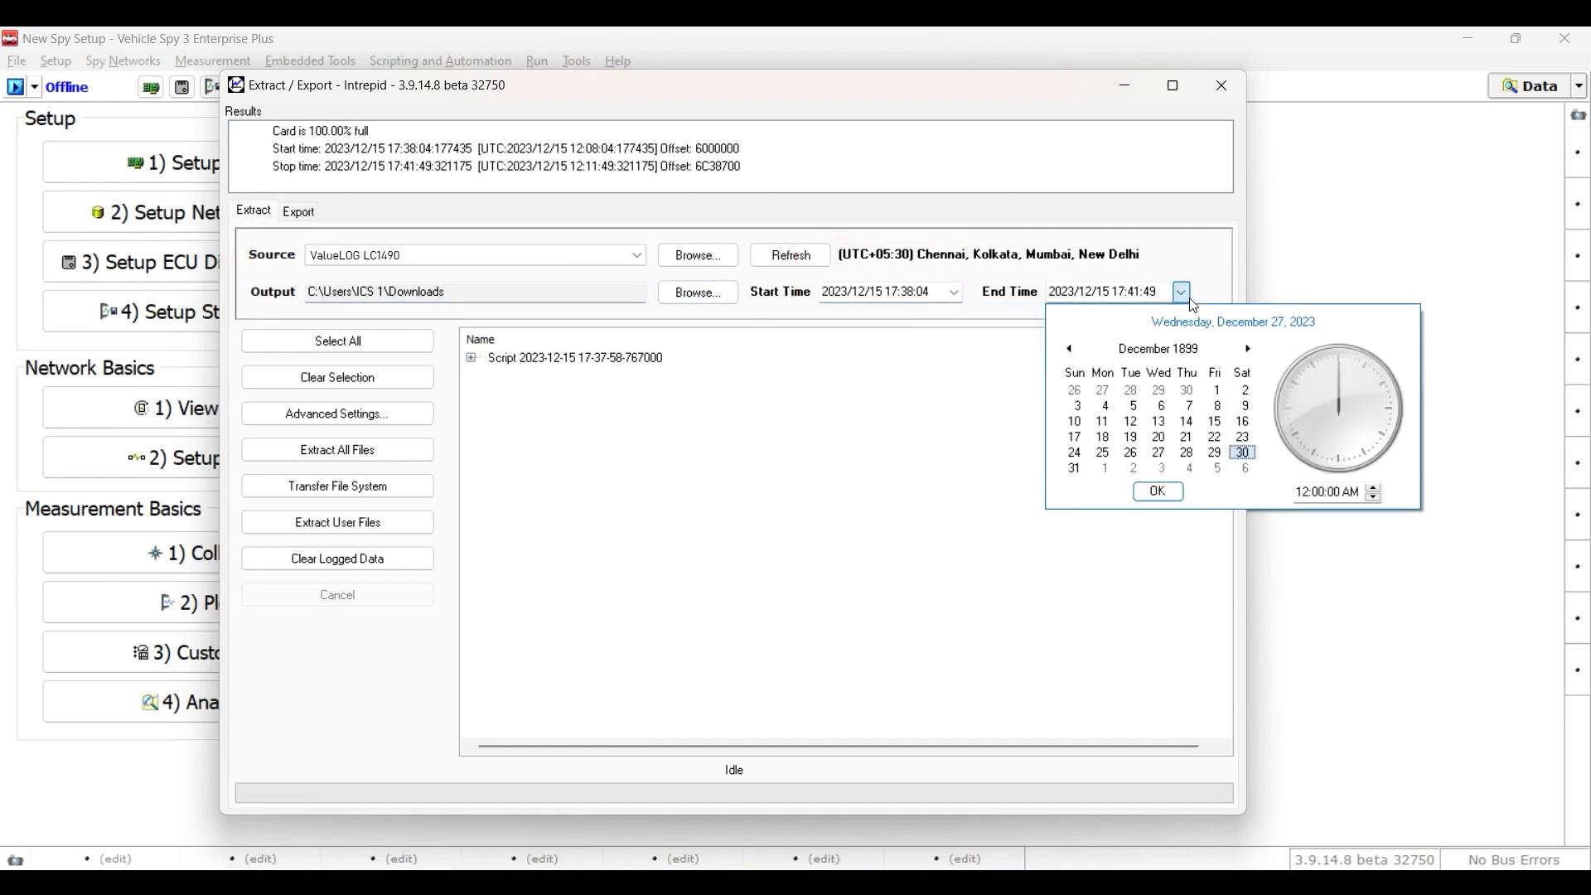
click(1187, 295)
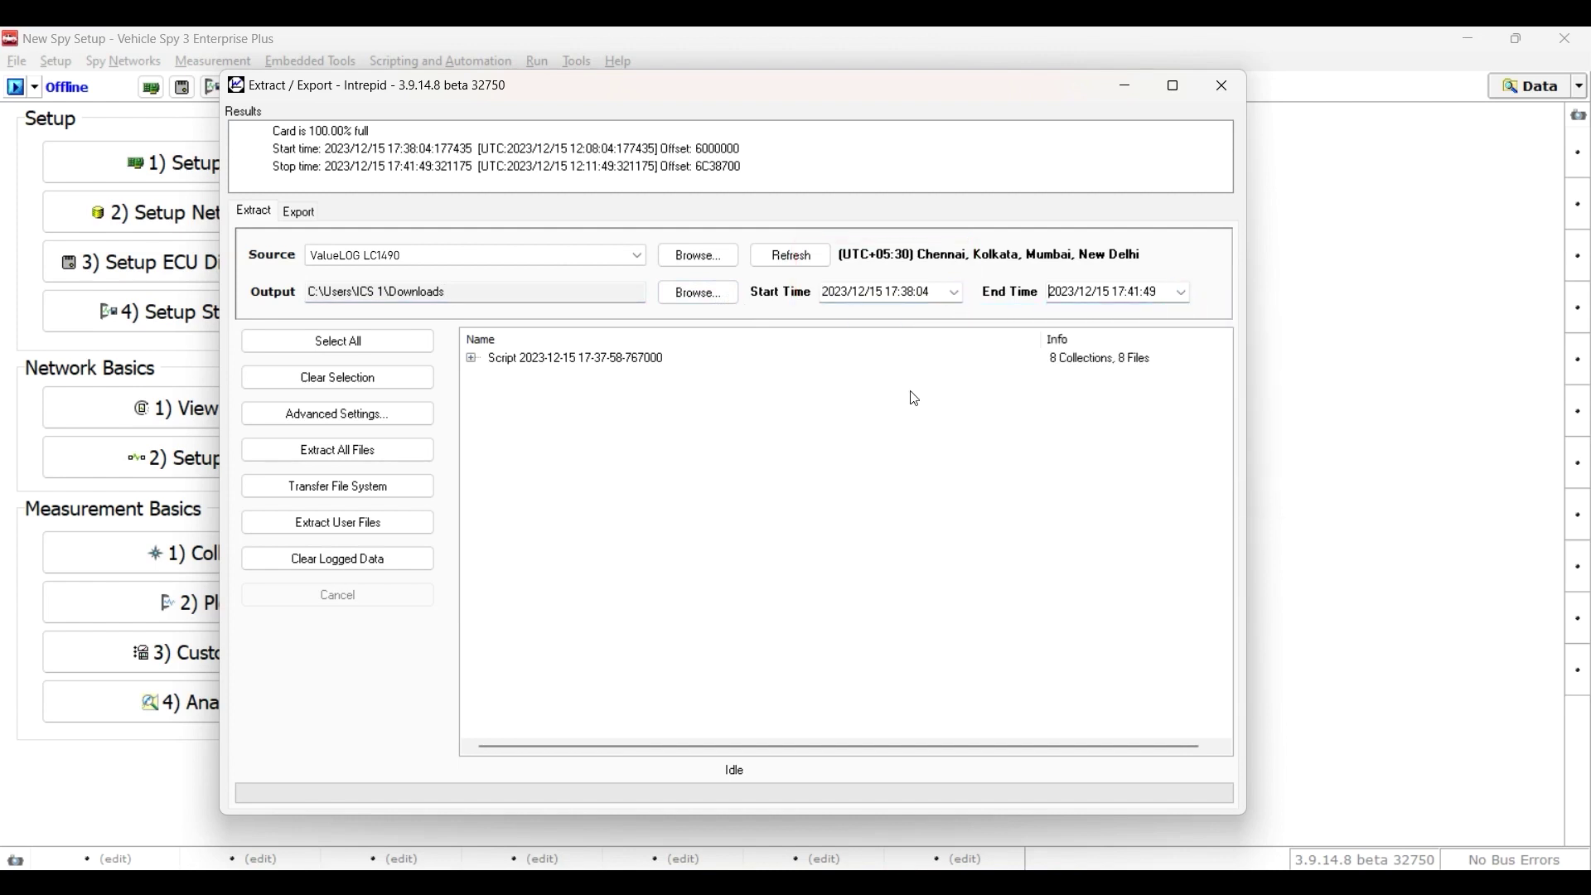
click(473, 360)
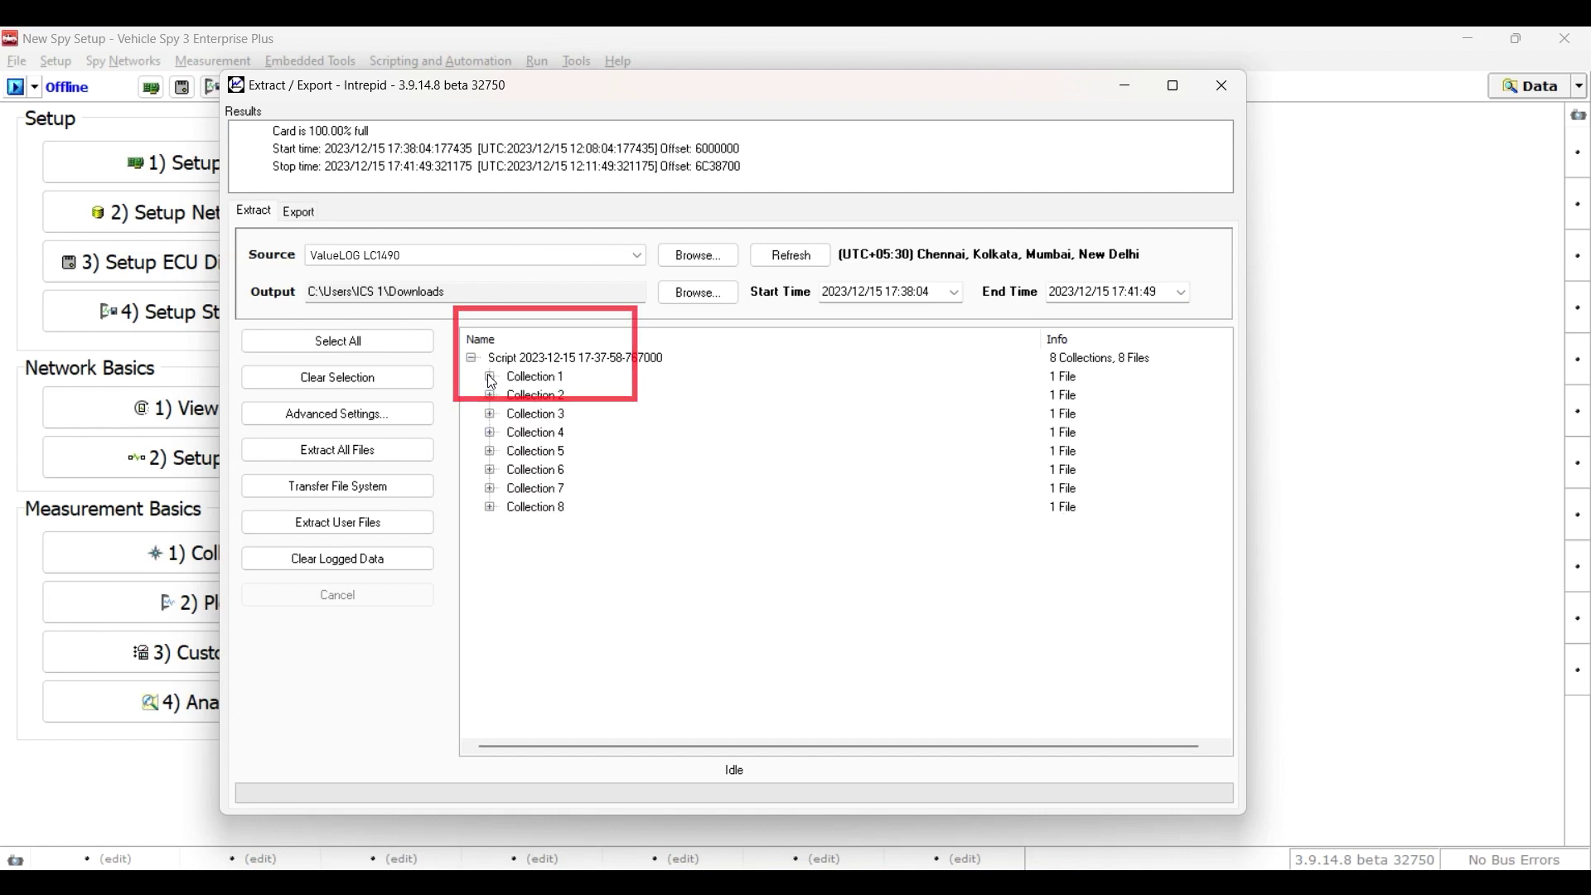
click(490, 378)
click(490, 415)
- Select the Collection 1 file, then all files, then clear the selection
click(621, 396)
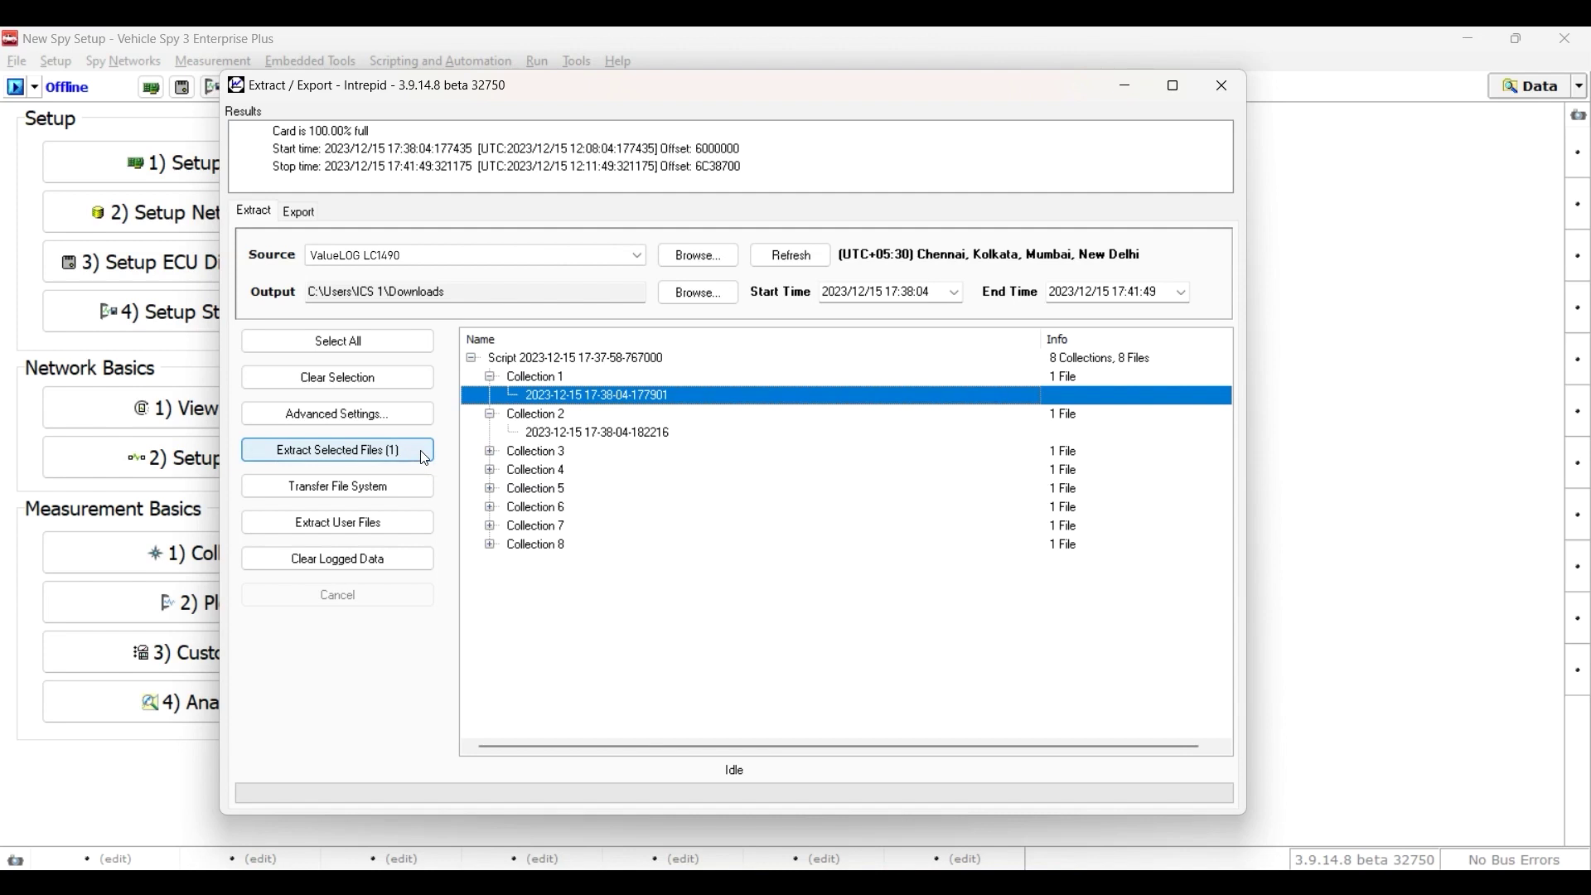
click(416, 350)
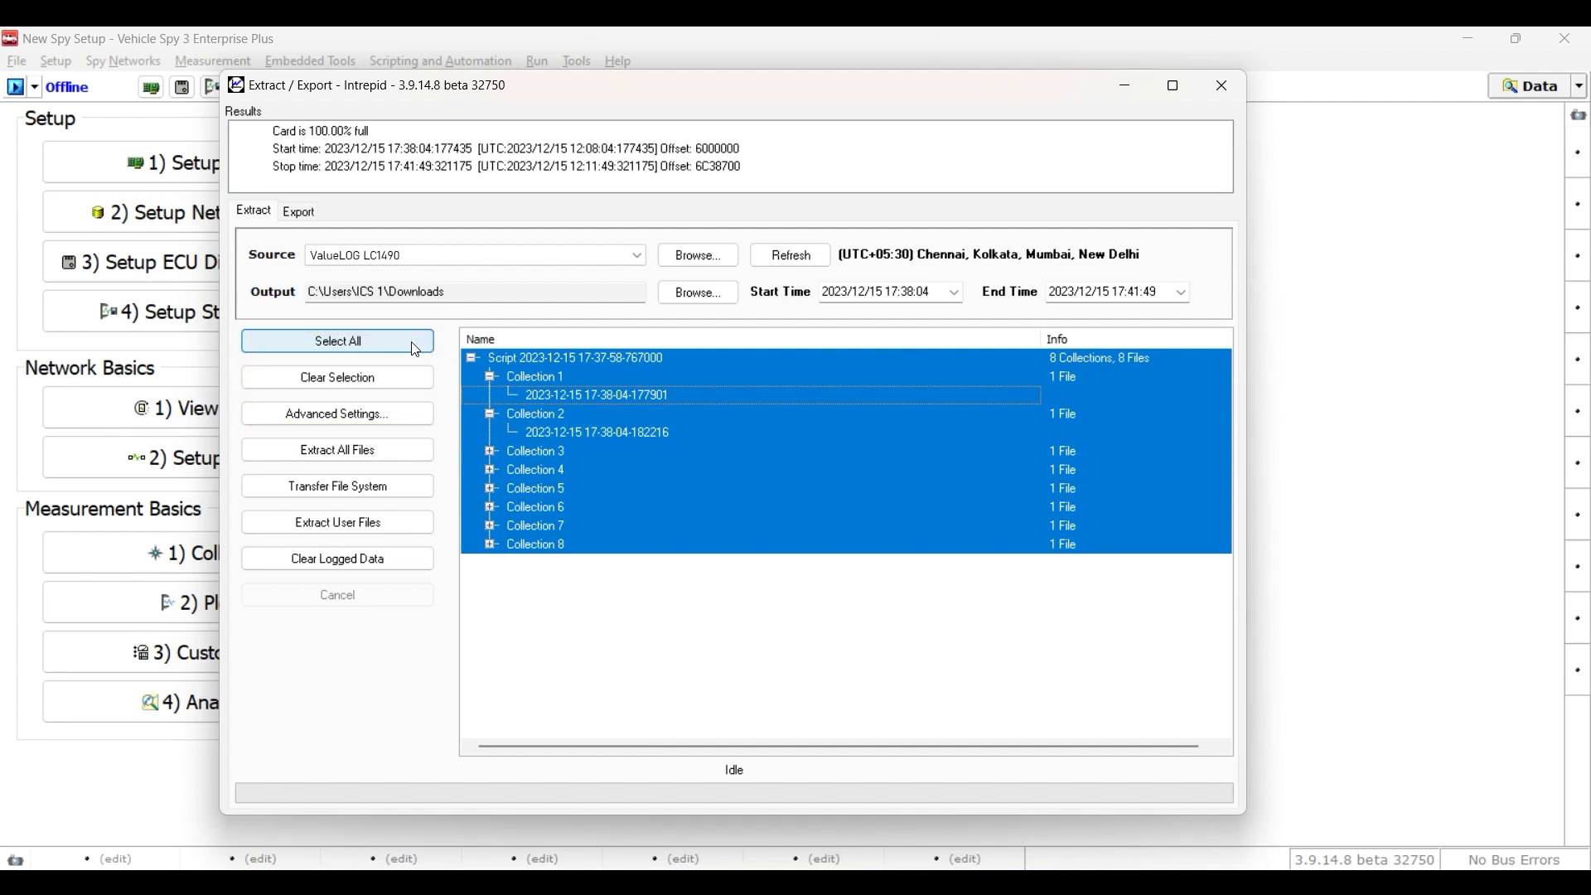
click(418, 378)
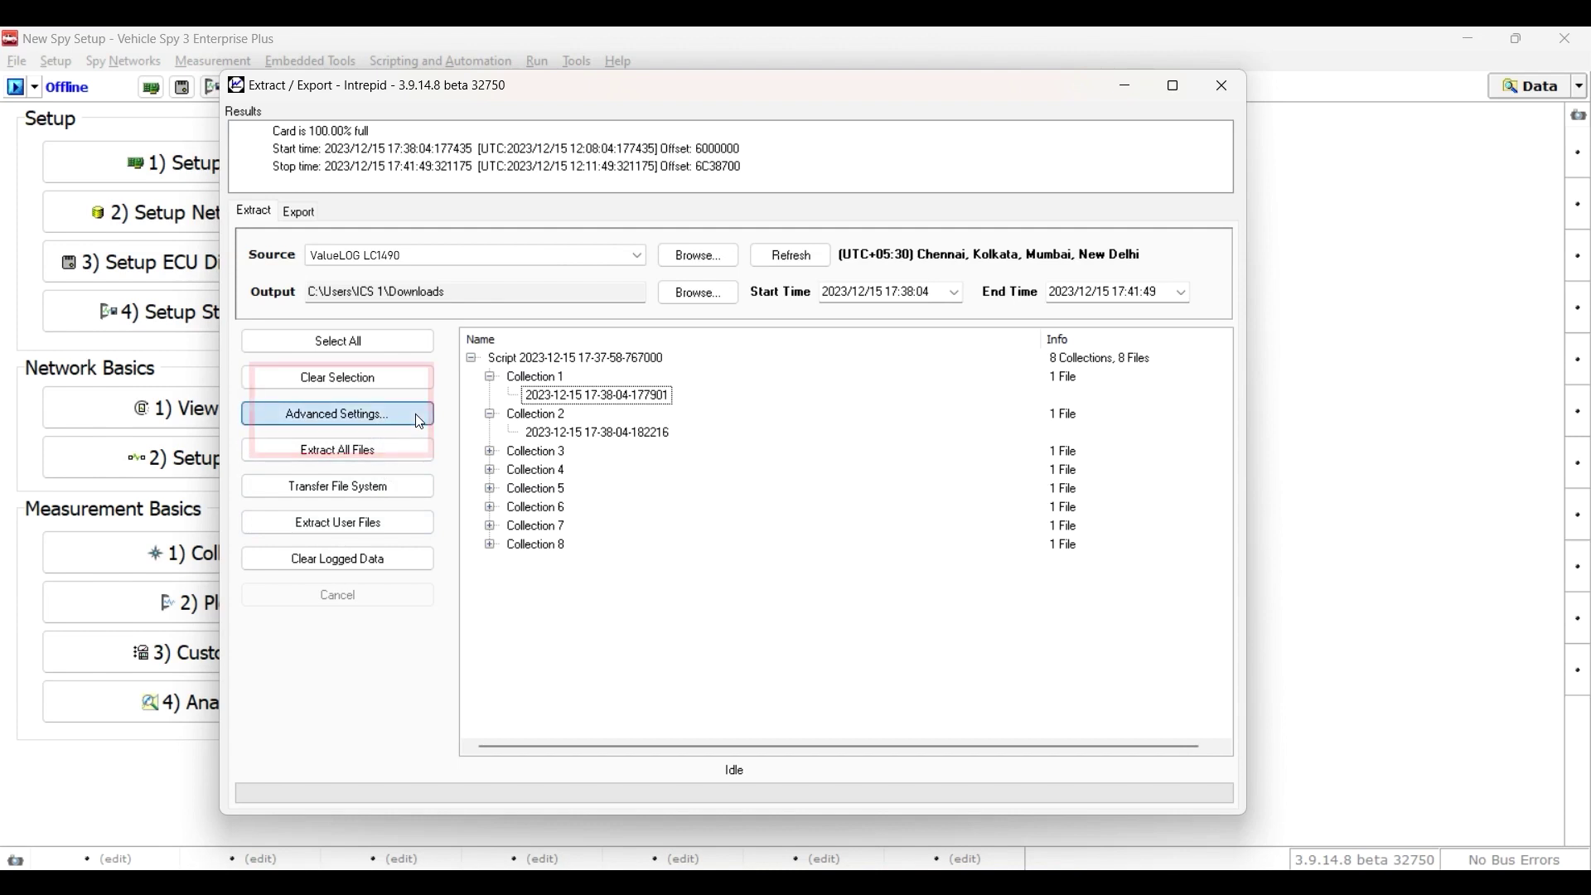
click(420, 422)
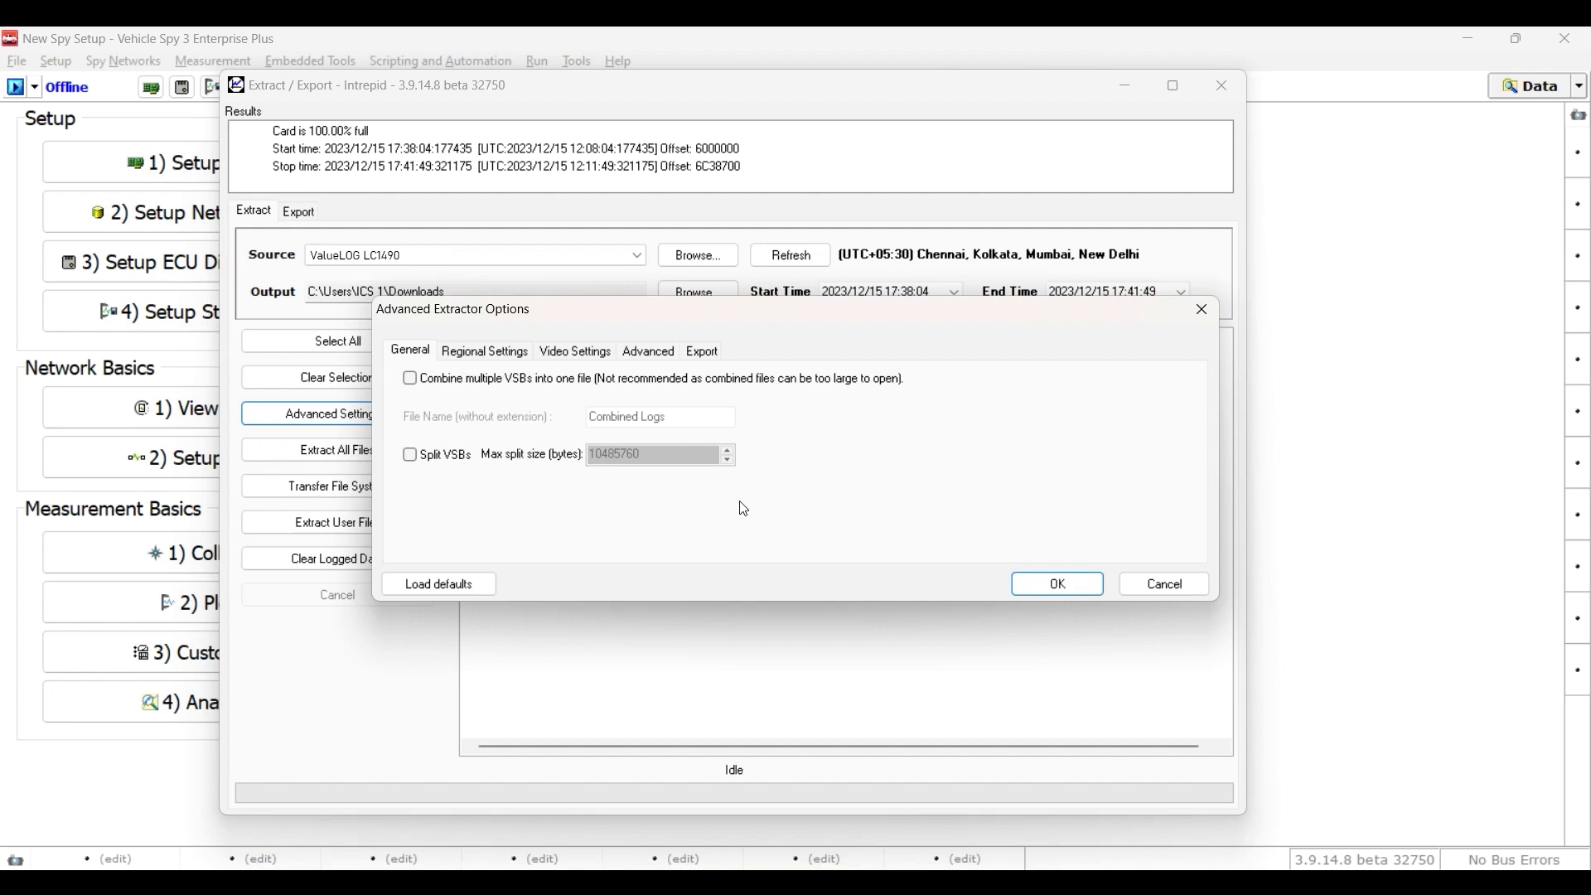
- Review the Regional Settings, Advanced and Export extractor options, then extract all eight collections
click(521, 355)
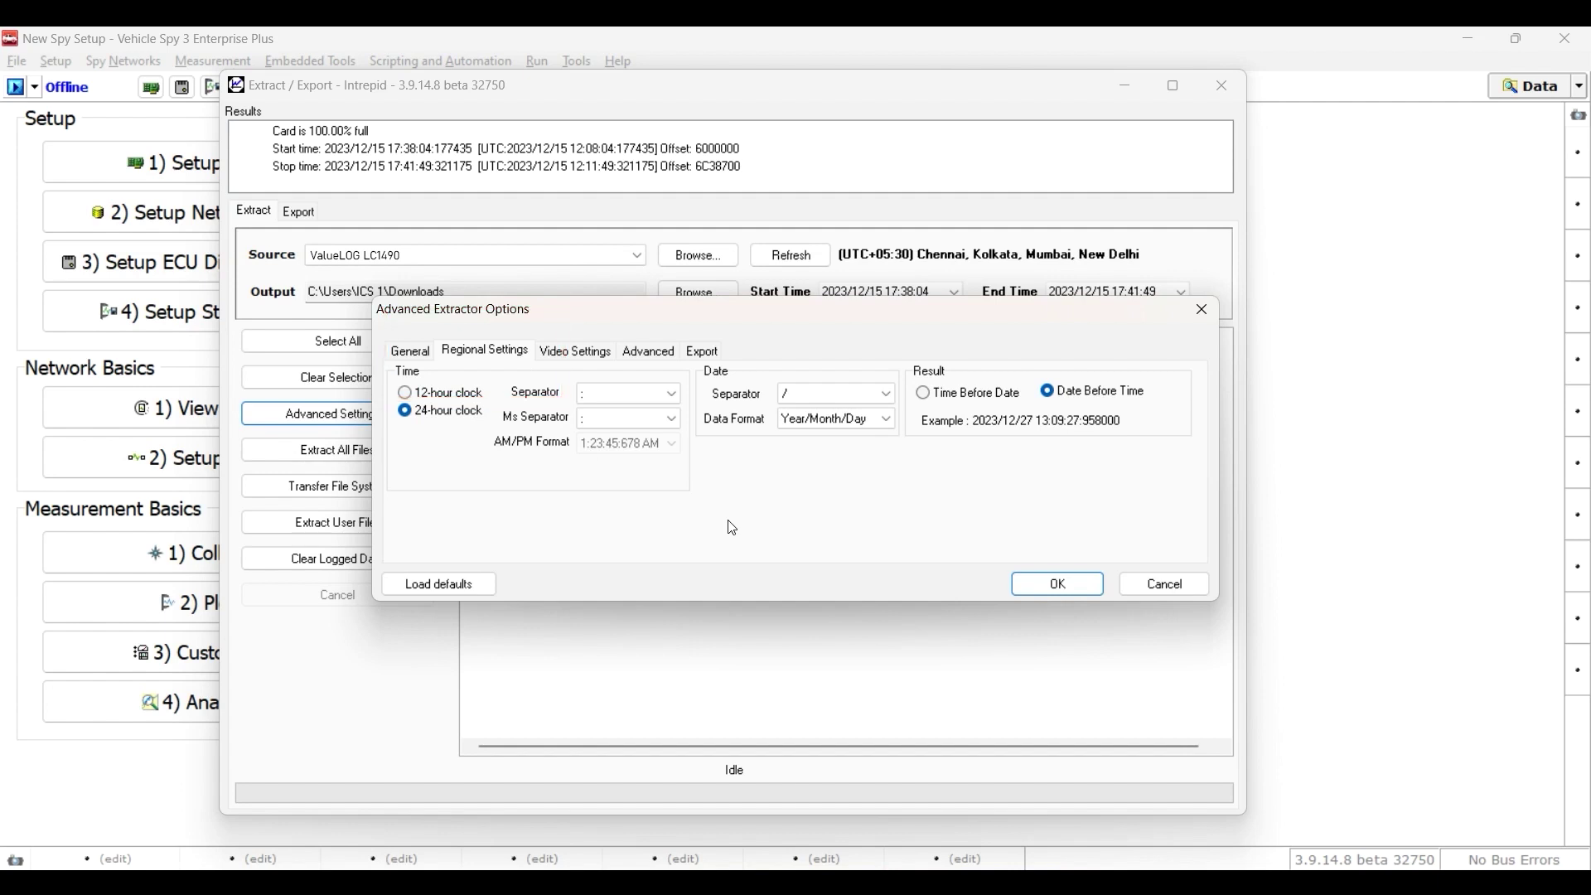
click(655, 355)
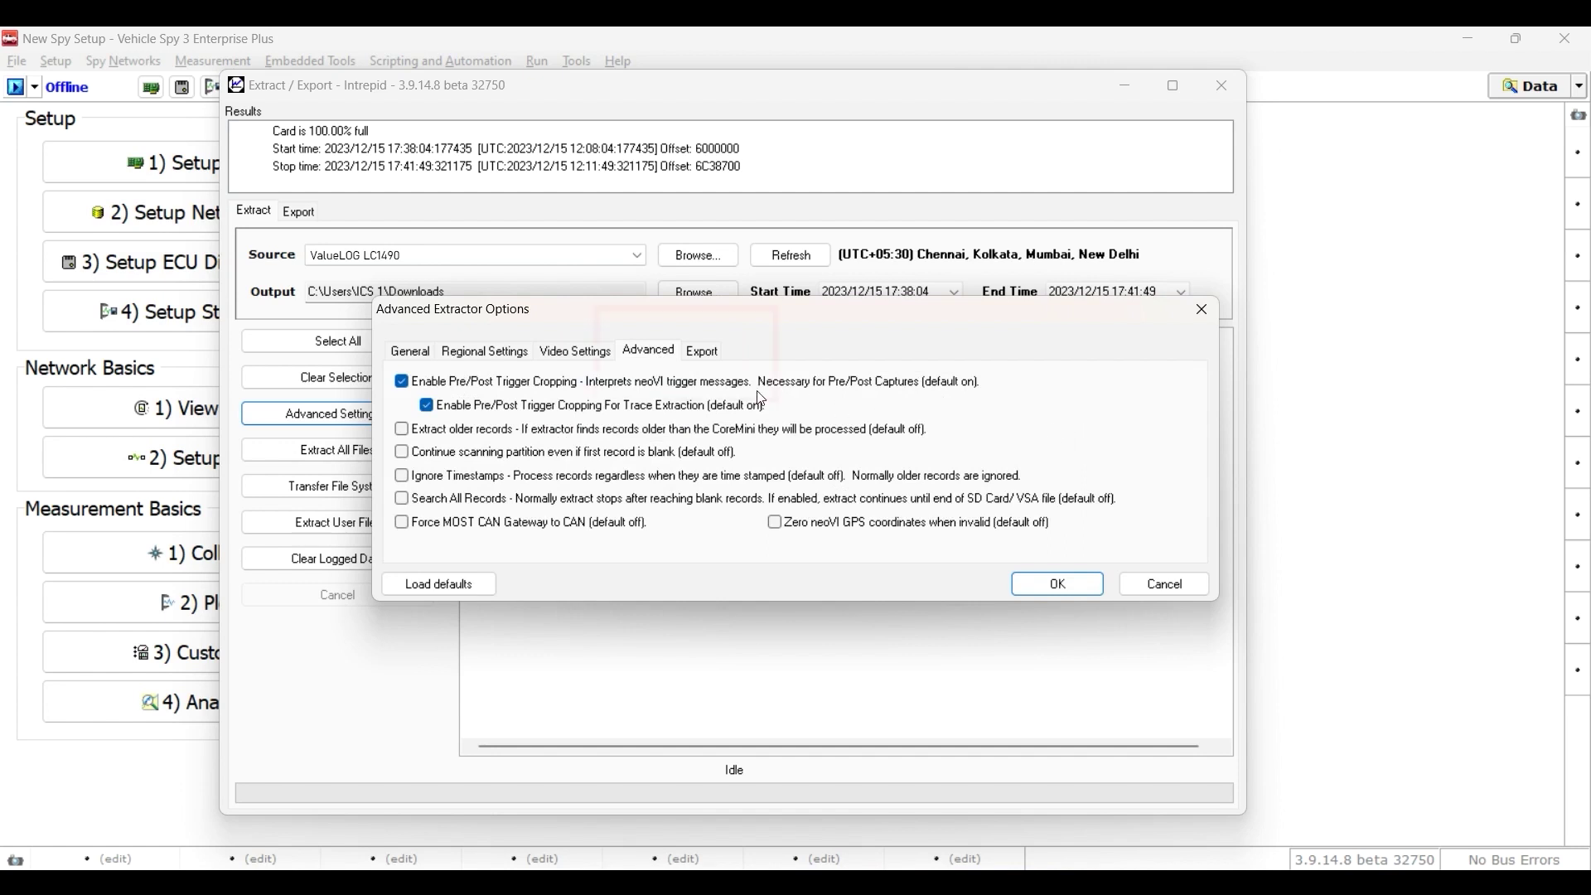
click(709, 357)
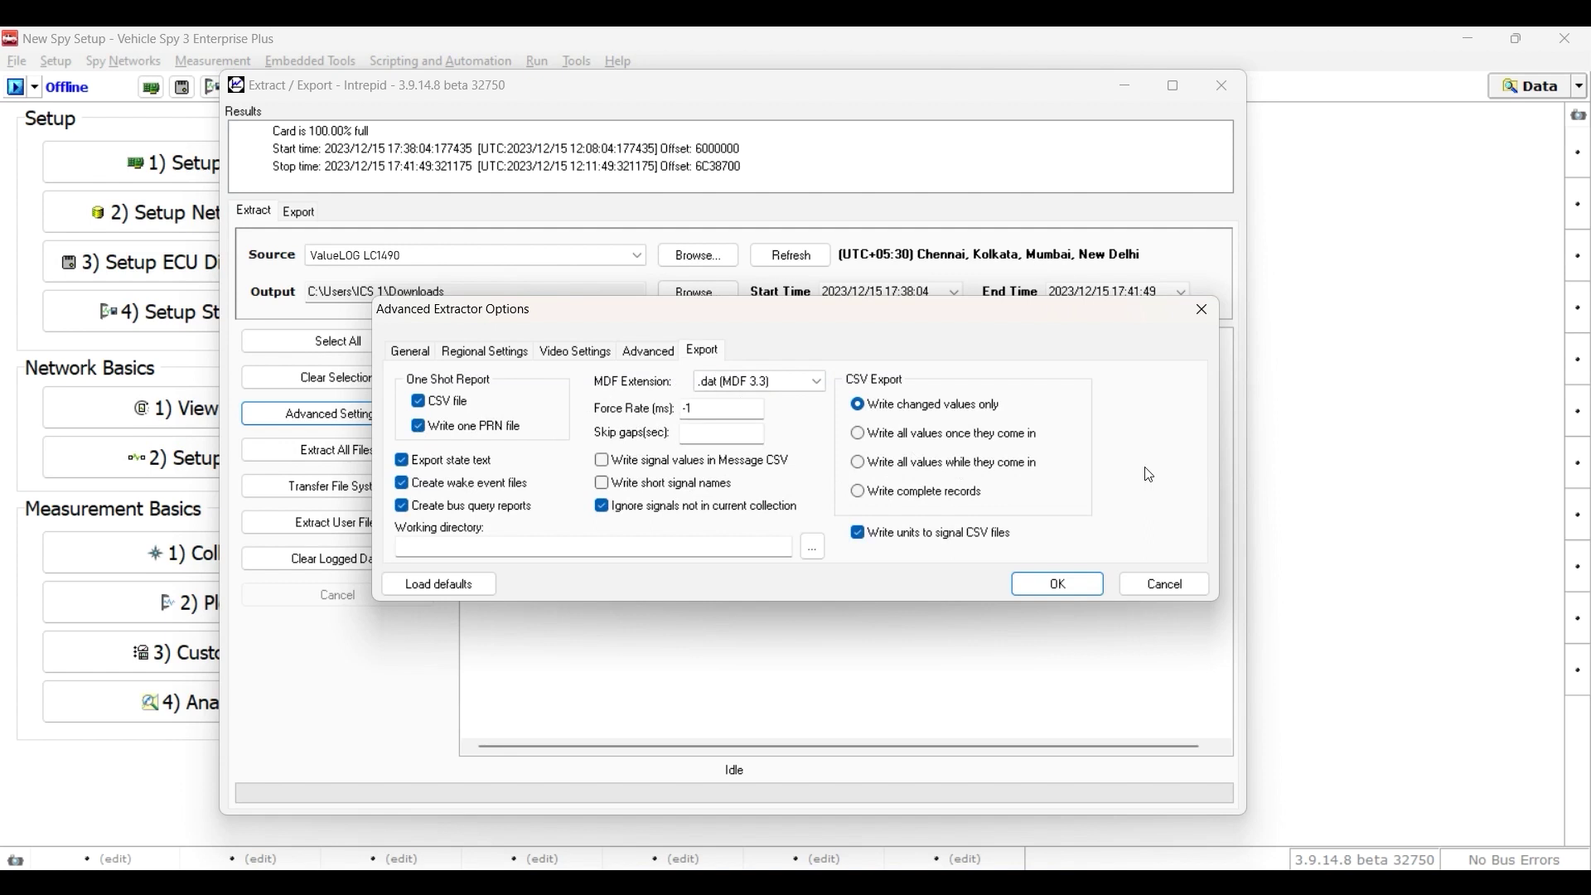
click(1059, 585)
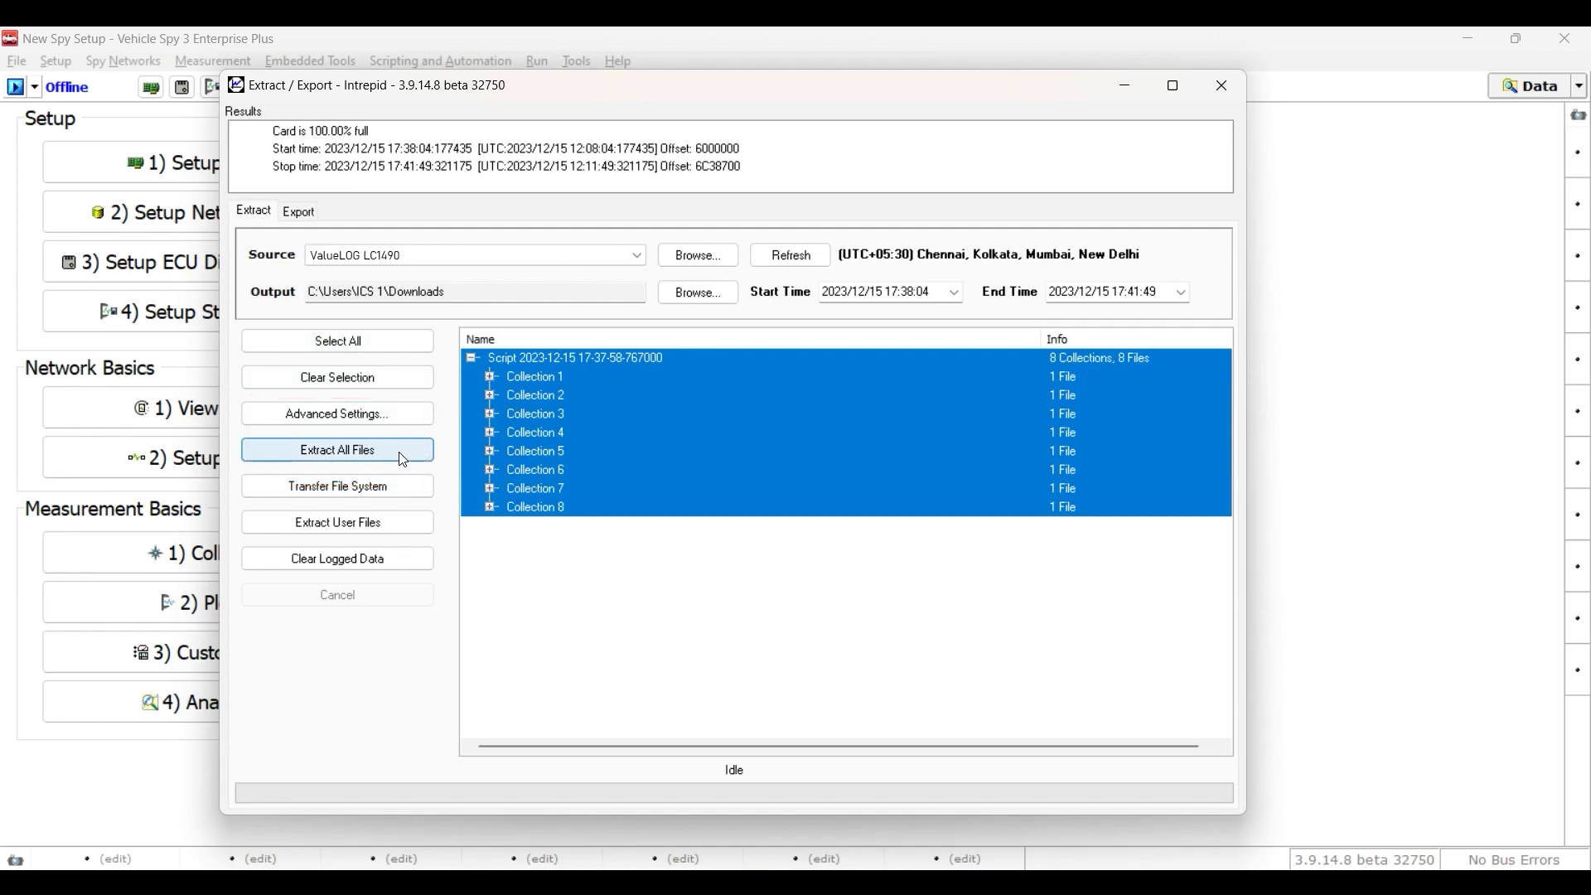
click(401, 454)
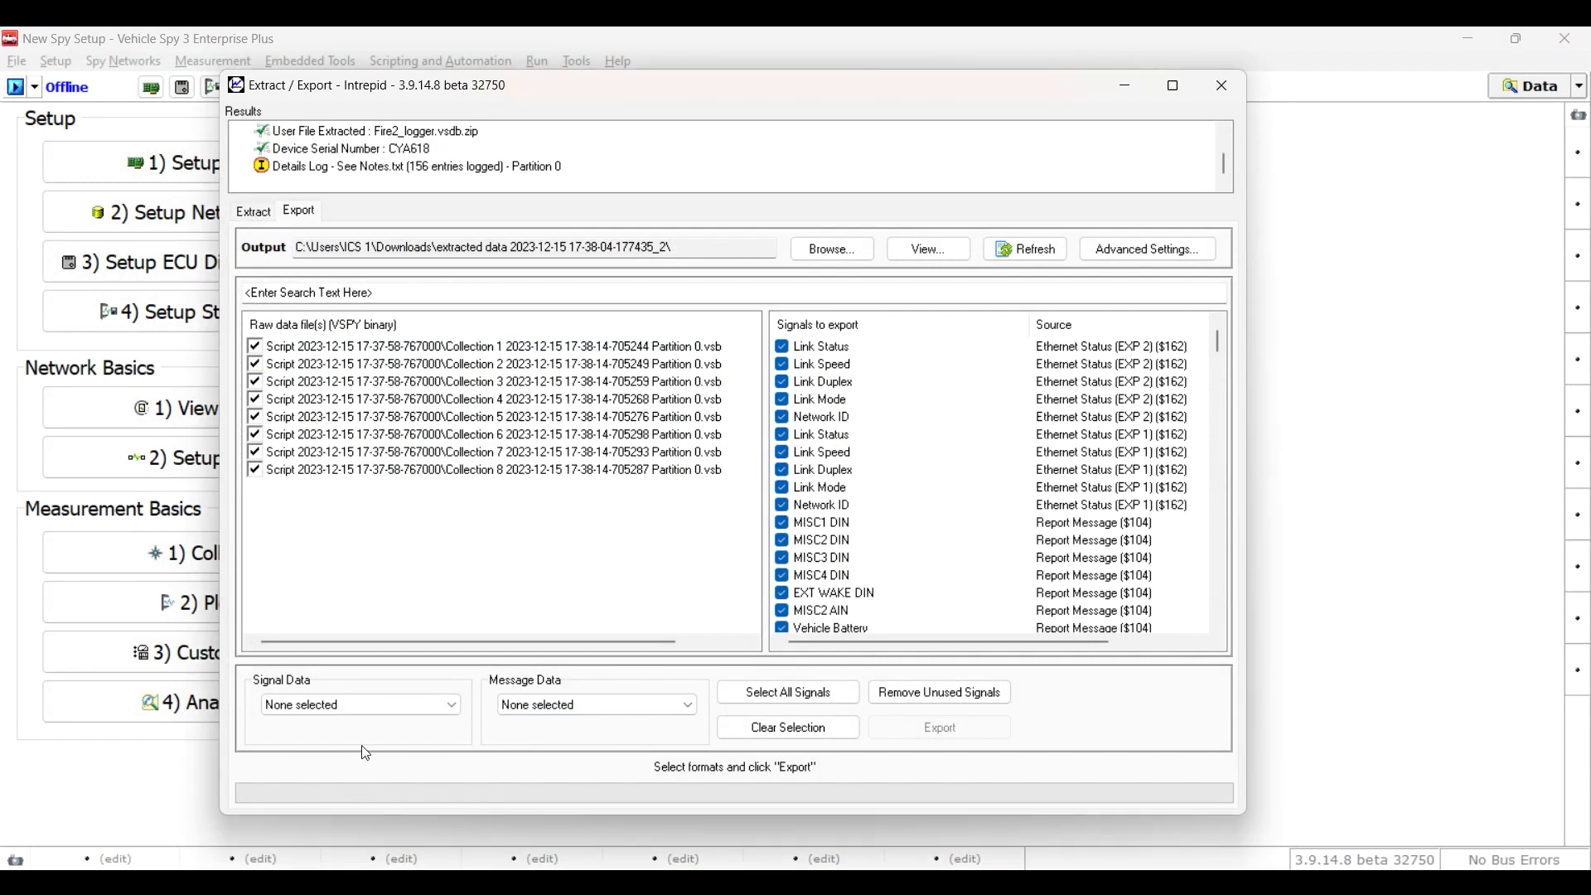
- Choose MAT for signal data and PCAP for message data, then export Collection 1's log
click(455, 711)
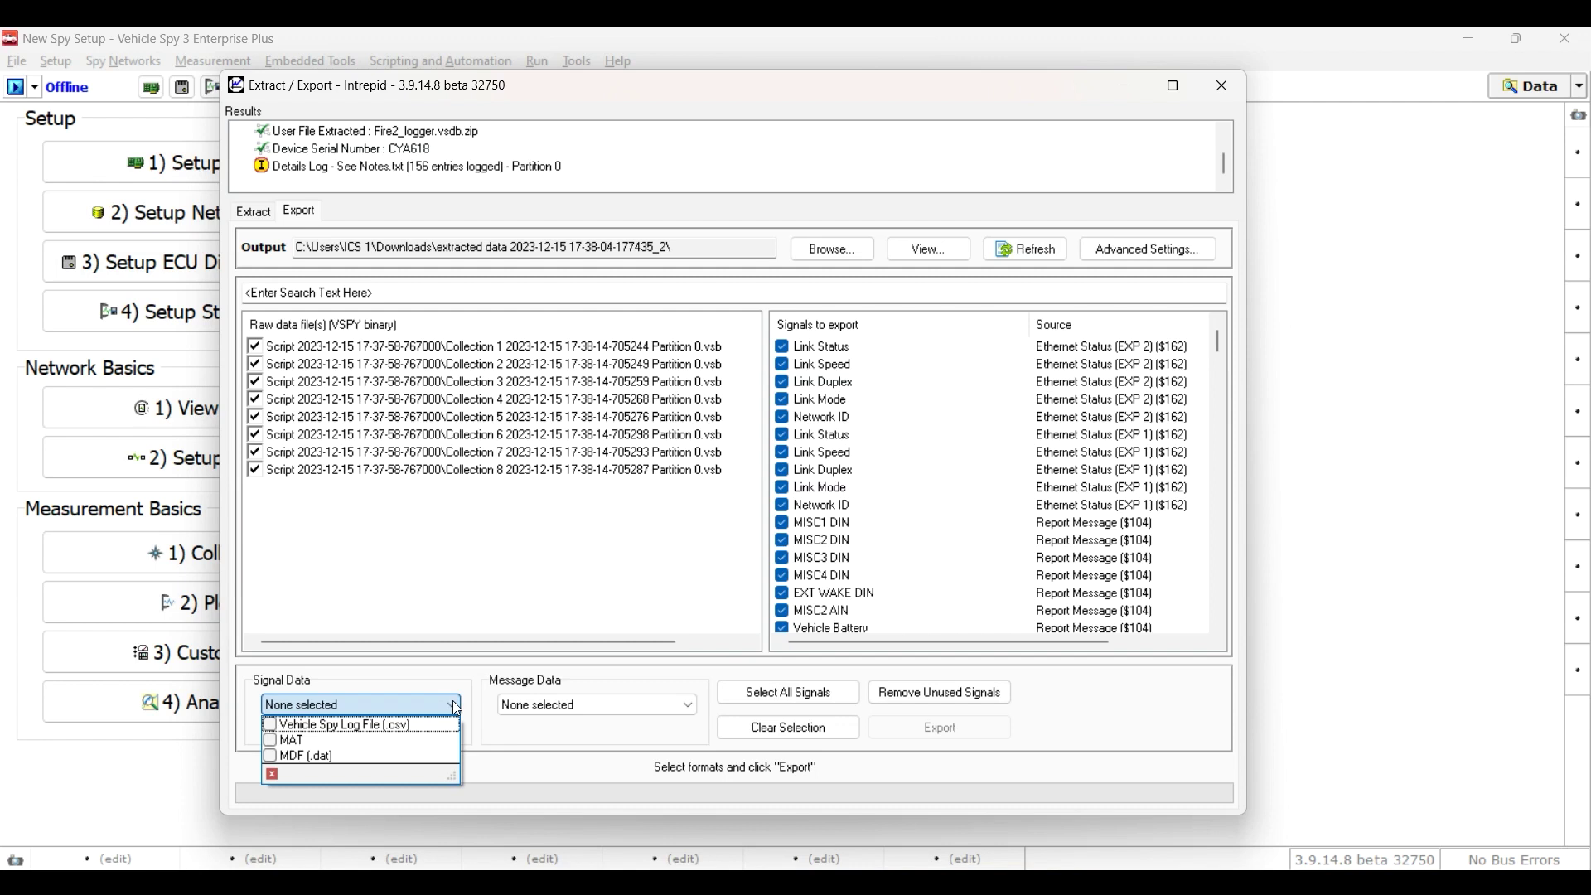
click(690, 712)
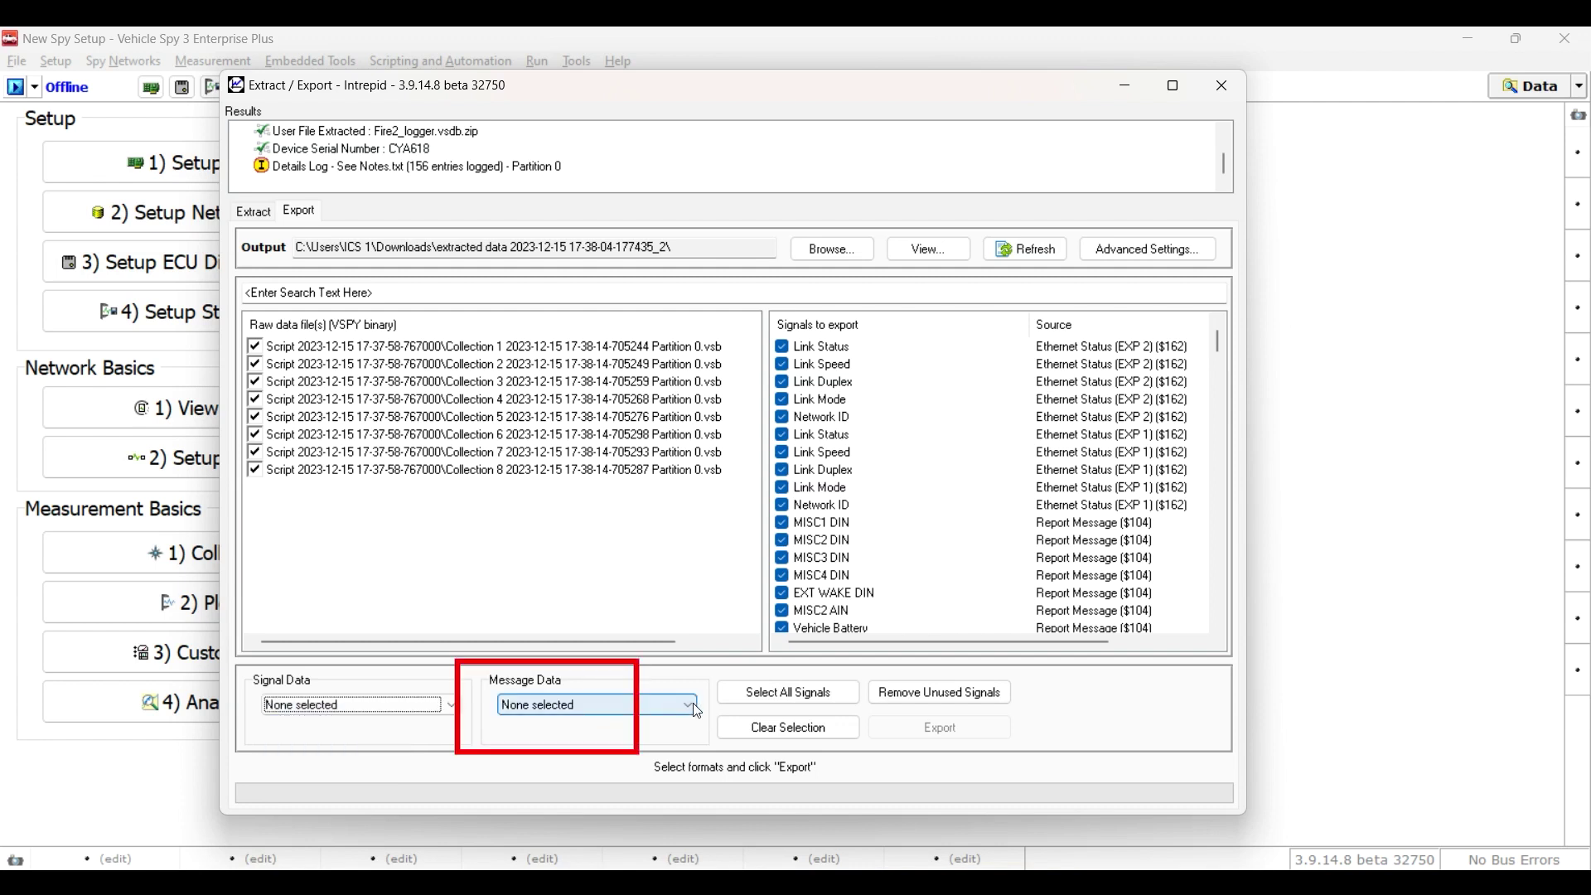
click(693, 703)
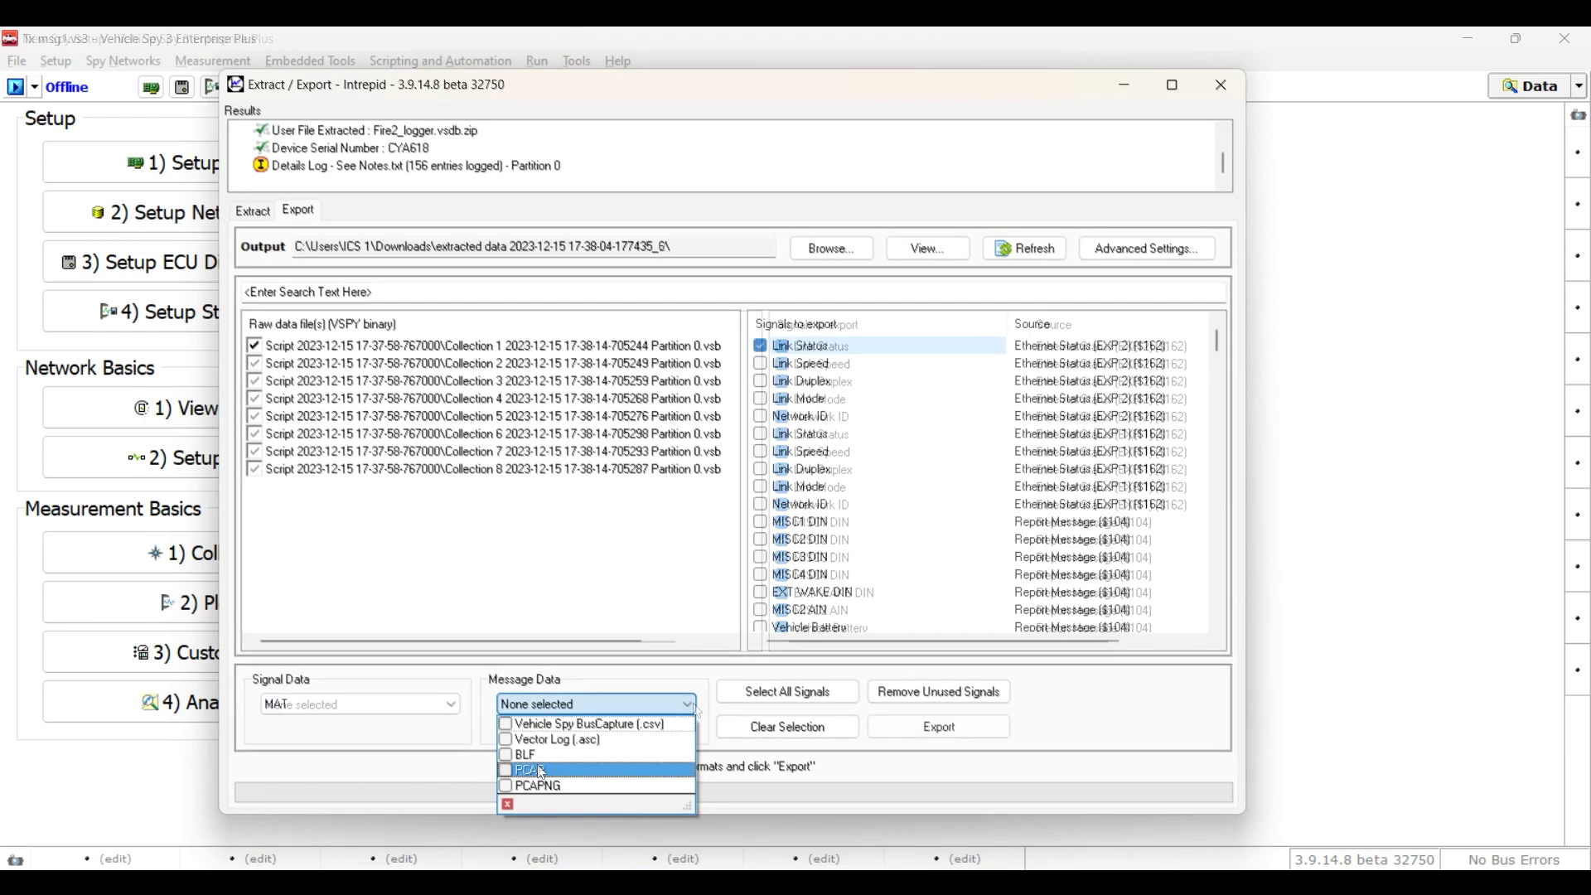
click(507, 772)
click(717, 749)
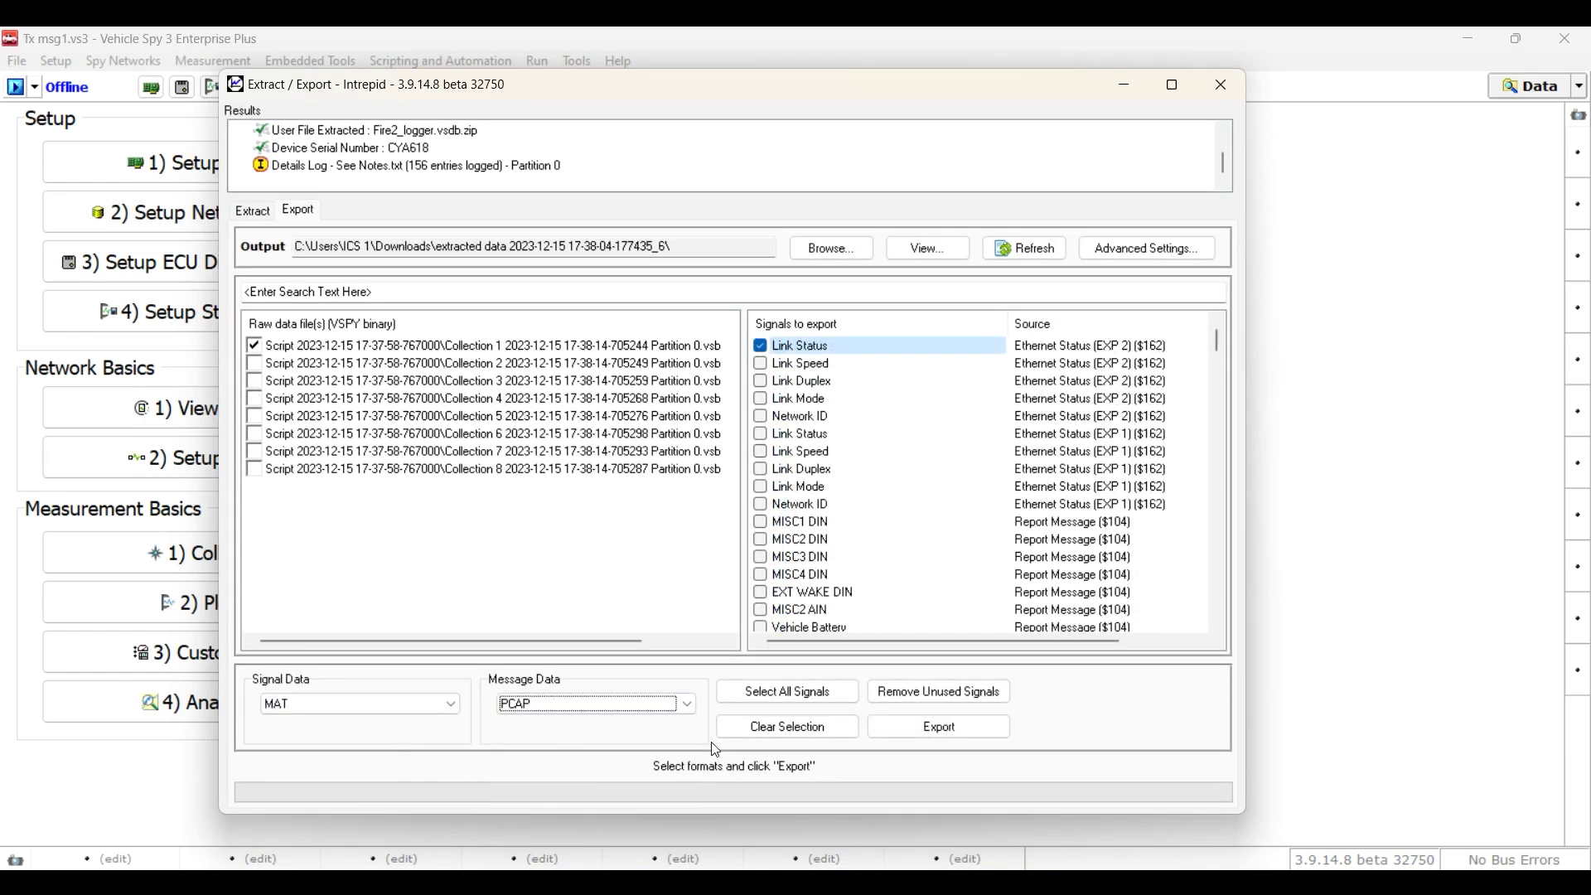
click(979, 729)
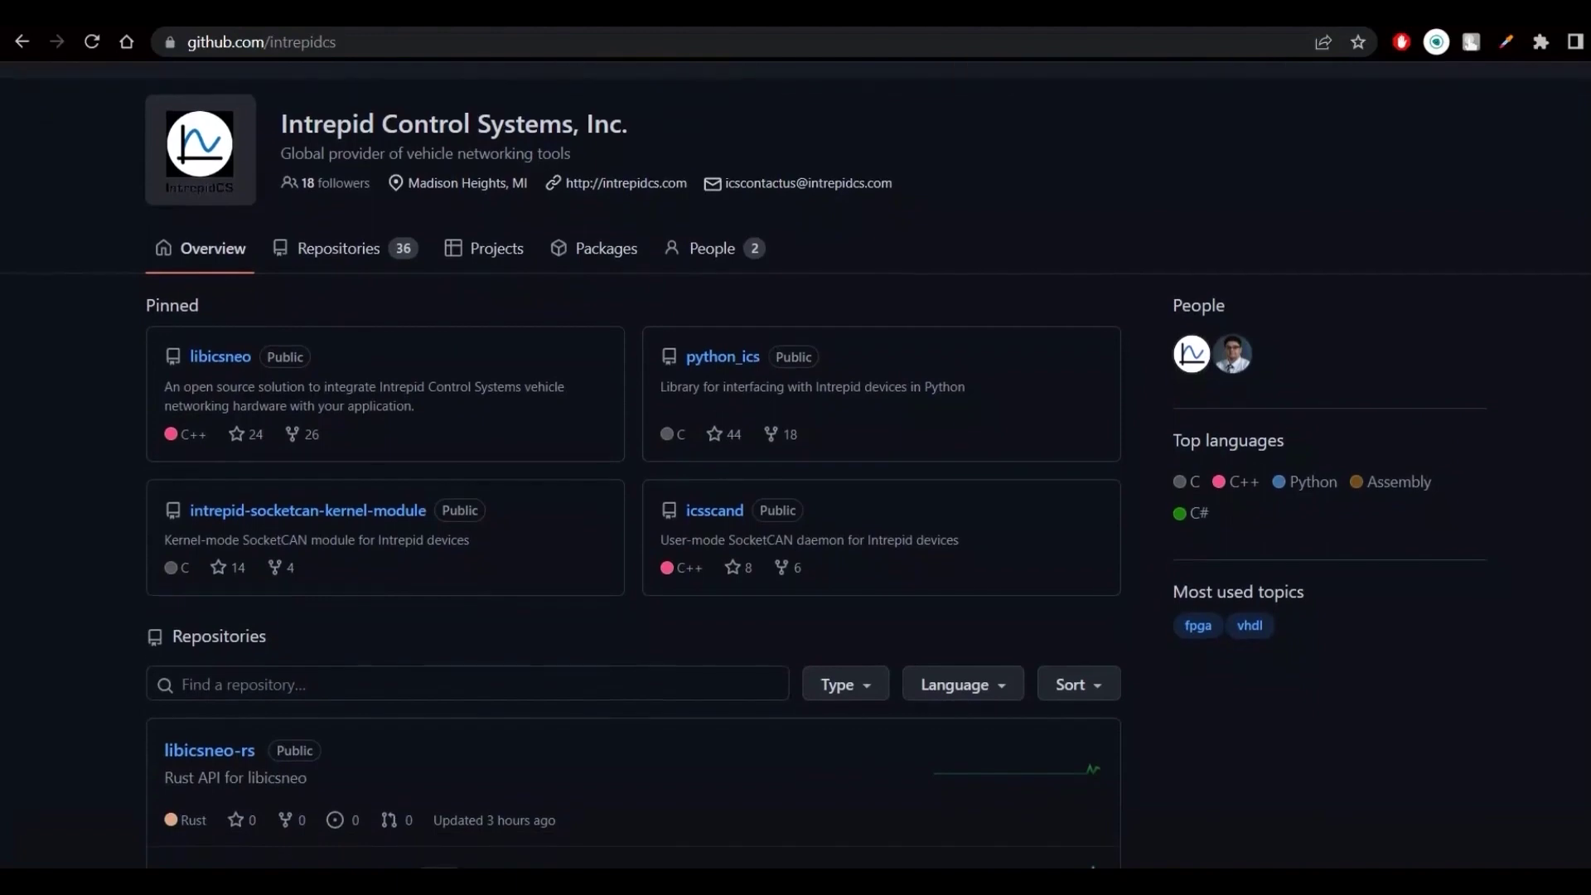
scroll(795, 471, down, 2)
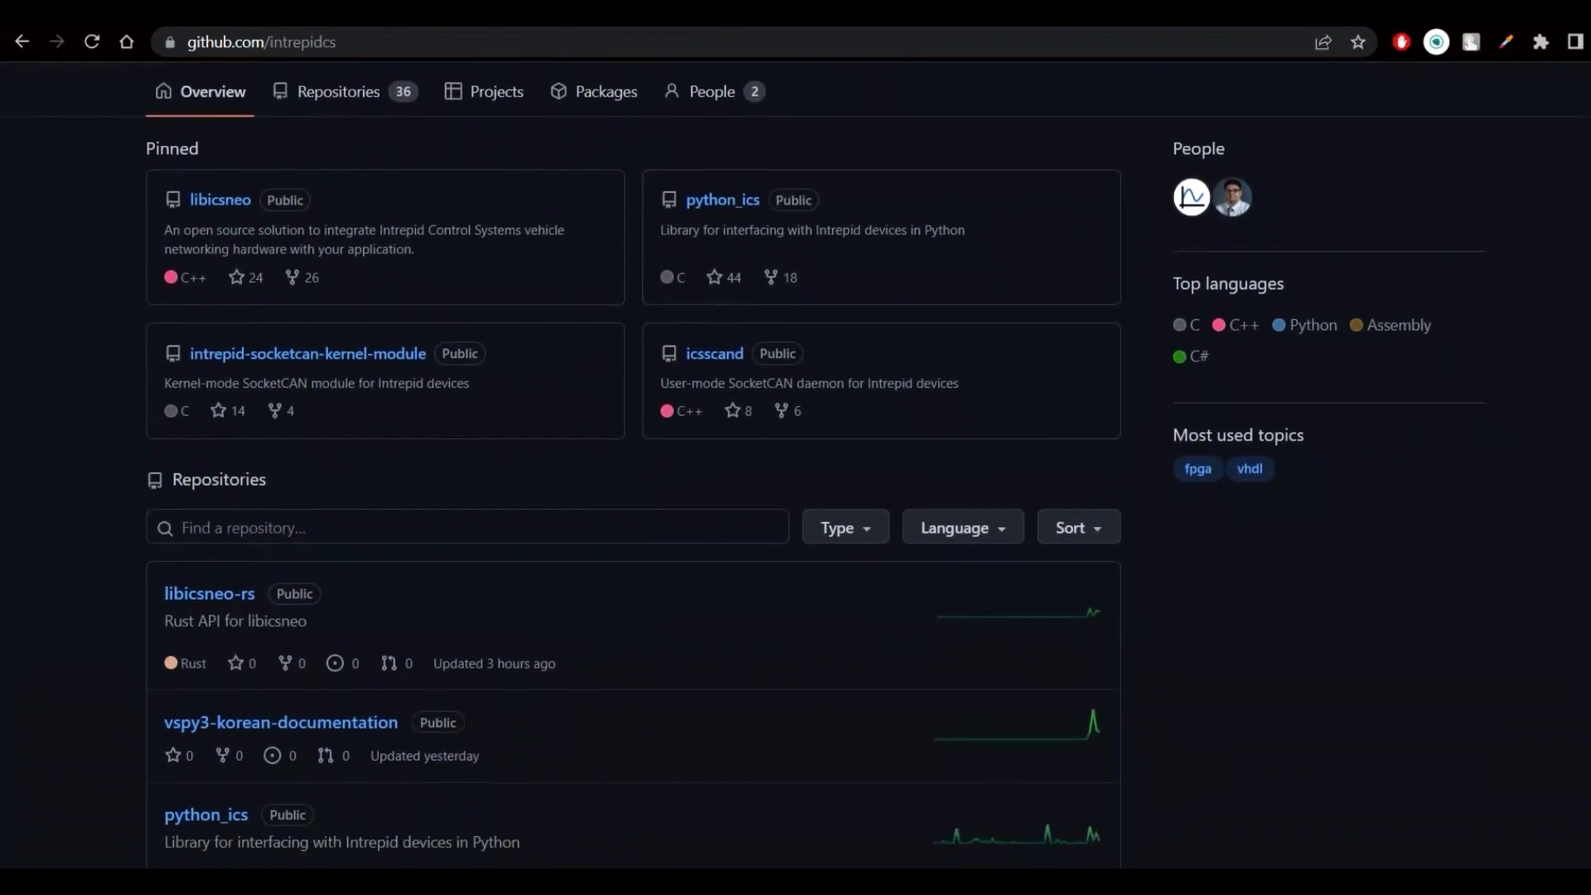